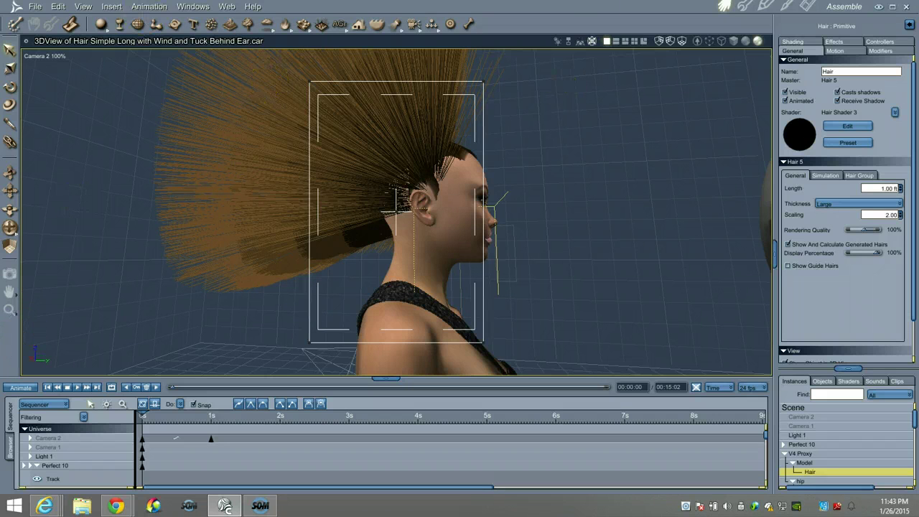
Open the hair object for modelling and examine the green growth facets on the scalp from several sides.
{"action": "left_click", "coordinate": [744, 9]}
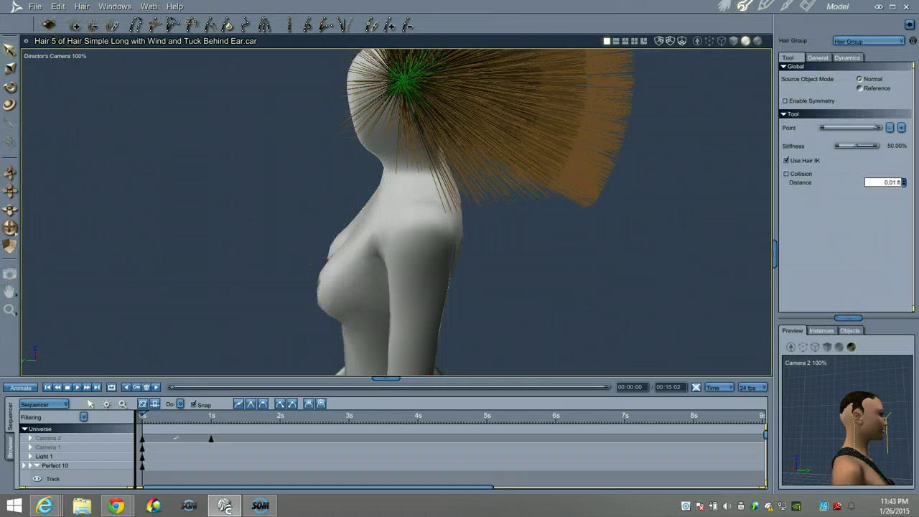
{"action": "left_click", "coordinate": [47, 25]}
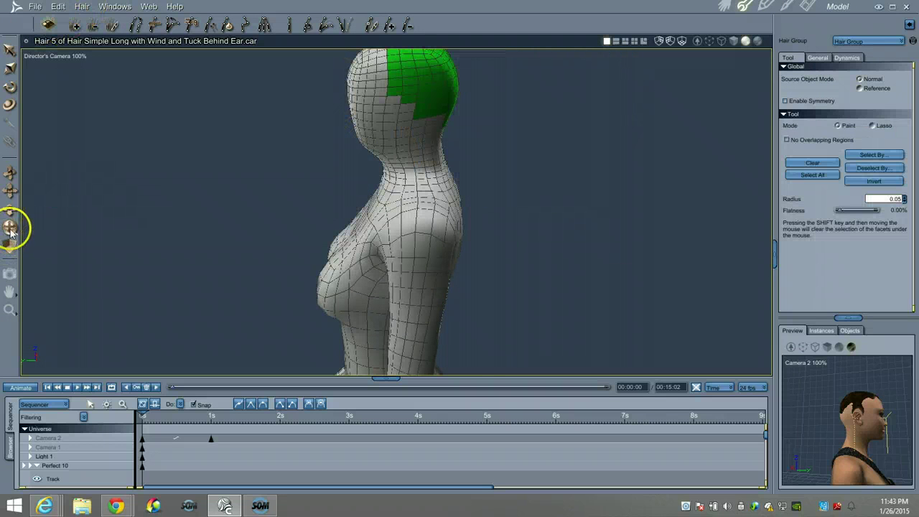
{"action": "left_click_drag", "start_coordinate": [11, 230], "coordinate": [579, 236]}
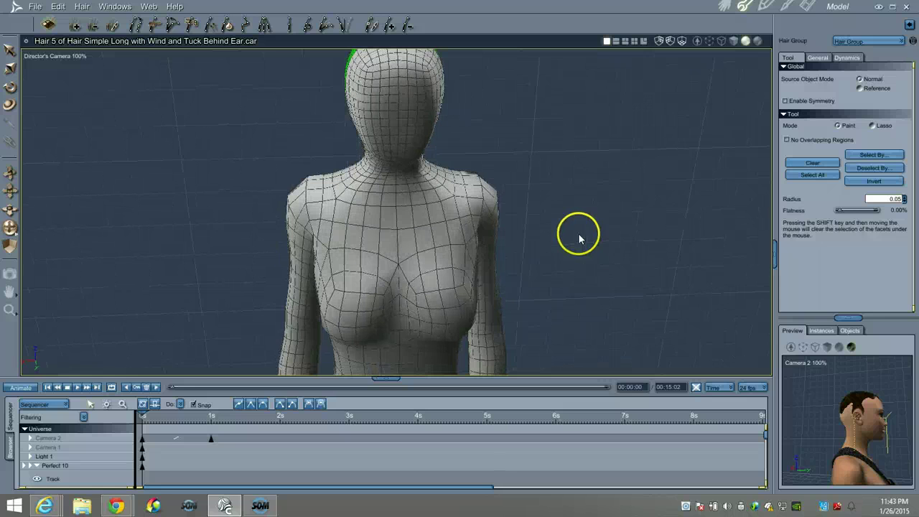
{"action": "left_click_drag", "start_coordinate": [10, 192], "coordinate": [10, 192]}
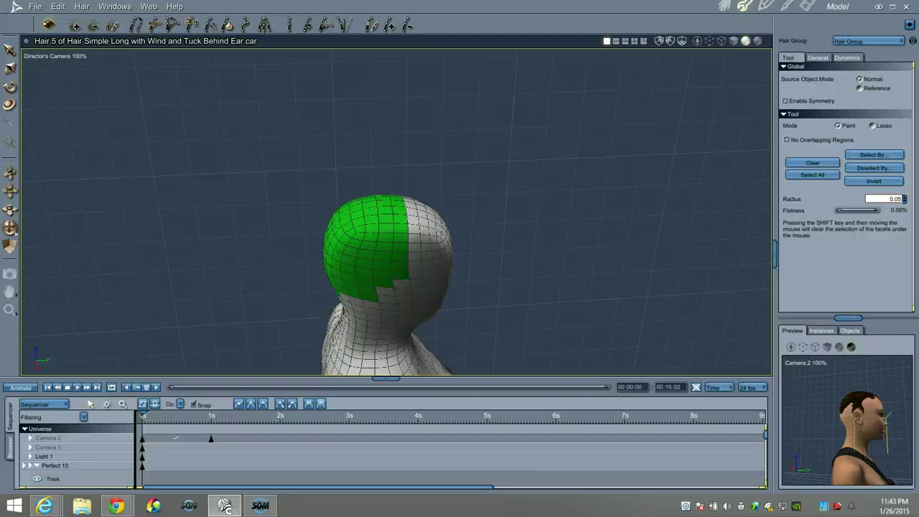
{"action": "left_click_drag", "start_coordinate": [12, 228], "coordinate": [10, 230]}
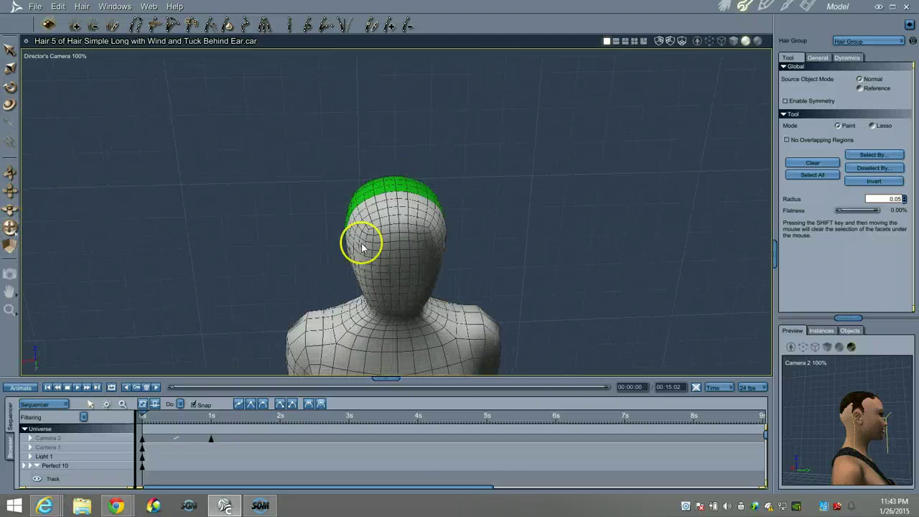
Return to the assembled scene and inspect the hair on the figure's head from the side and front.
{"action": "left_click", "coordinate": [727, 7]}
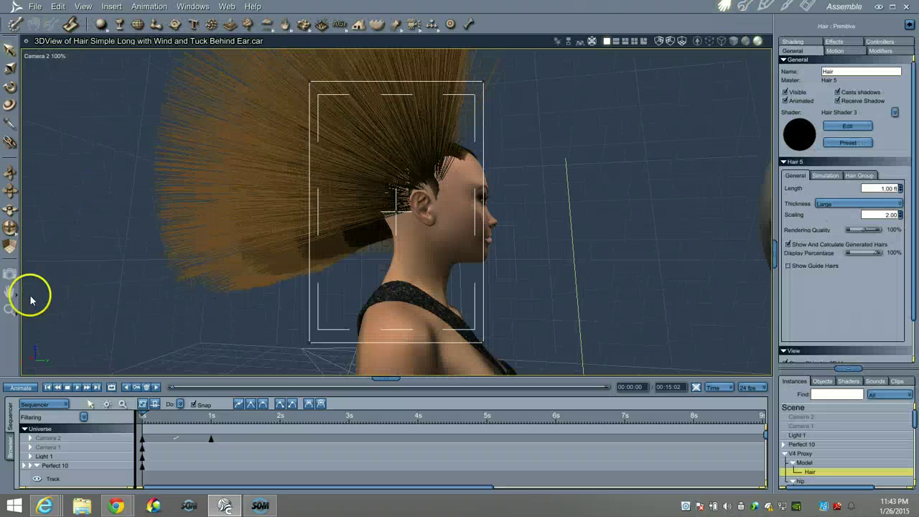
{"action": "left_click_drag", "start_coordinate": [10, 228], "coordinate": [306, 254]}
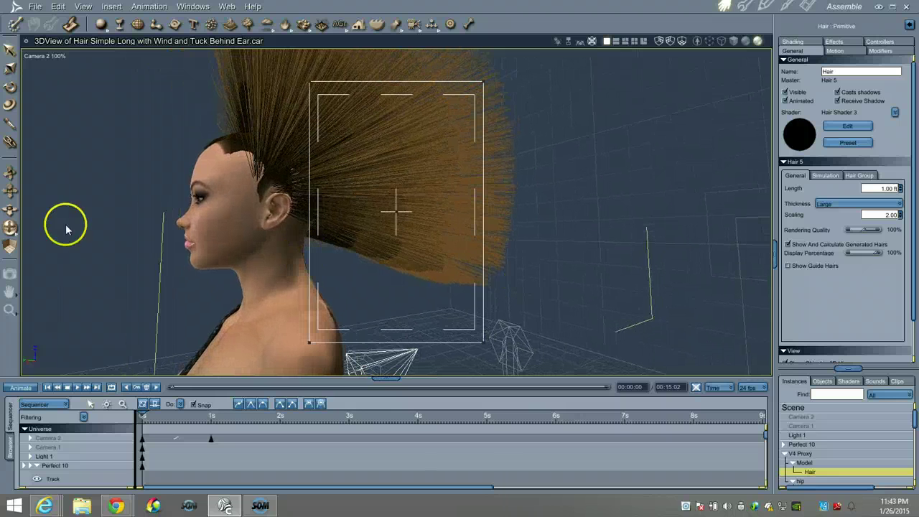
{"action": "mouse_move", "coordinate": [17, 227]}
{"action": "left_mouse_down"}
{"action": "mouse_move", "coordinate": [33, 232]}
{"action": "mouse_move", "coordinate": [12, 227]}
{"action": "left_mouse_up"}
{"action": "left_click_drag", "start_coordinate": [457, 251], "coordinate": [549, 266]}
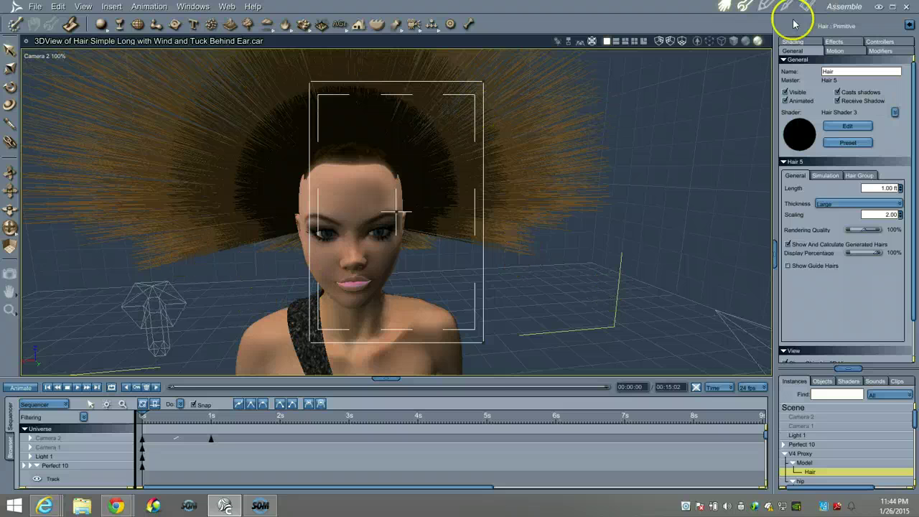
Check the scalp's selected growth facets in the hair modeller, then compare them with the hairline in the assembled scene.
{"action": "left_click", "coordinate": [742, 9]}
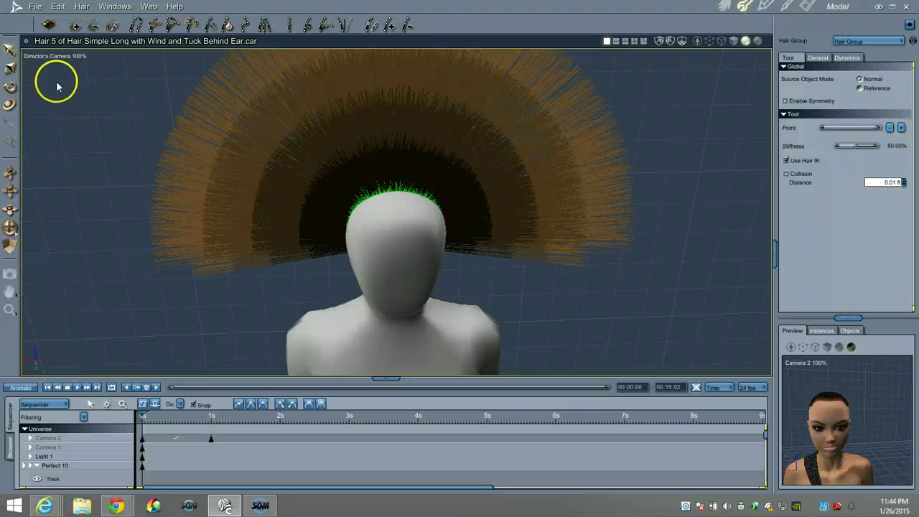
{"action": "left_click", "coordinate": [47, 24]}
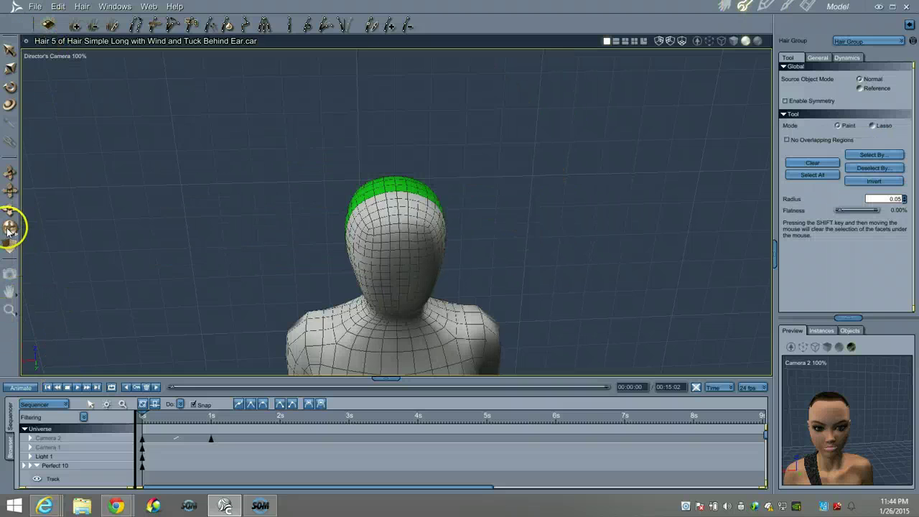
{"action": "left_click_drag", "start_coordinate": [9, 227], "coordinate": [10, 231]}
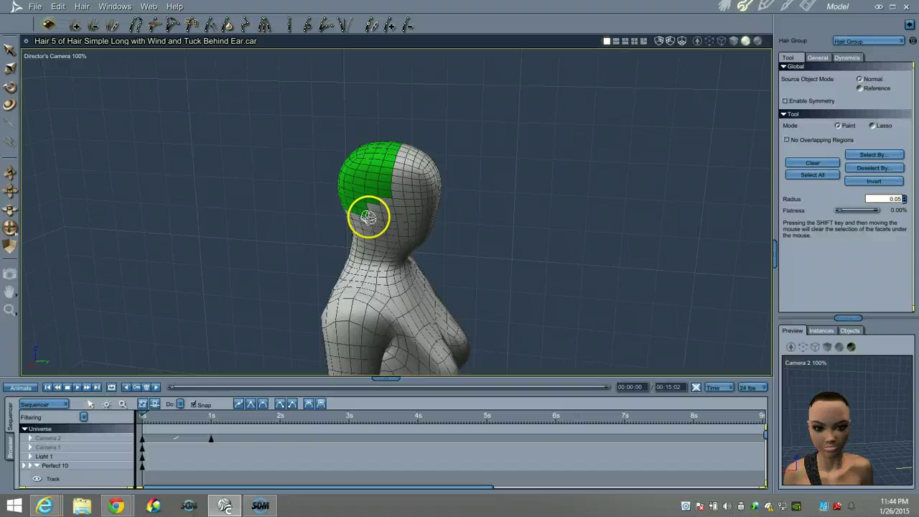
{"action": "left_click", "coordinate": [723, 5]}
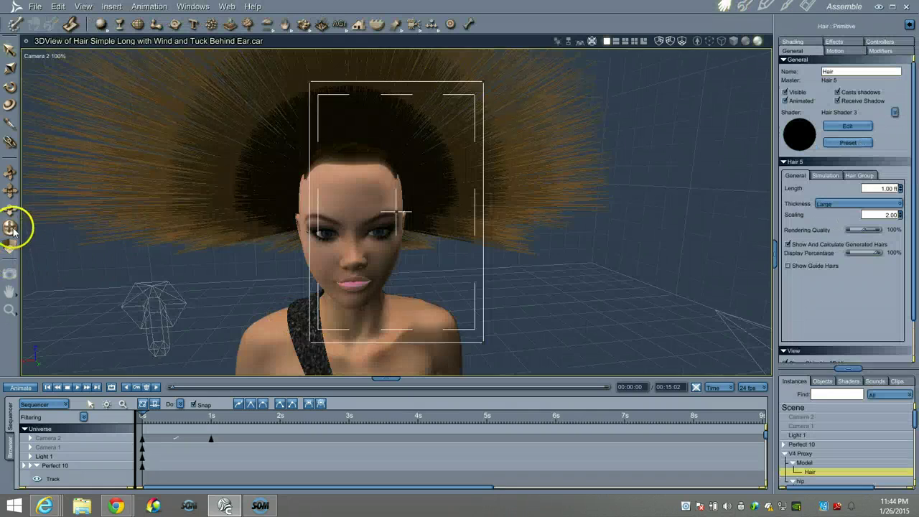
{"action": "left_click_drag", "start_coordinate": [10, 227], "coordinate": [35, 225]}
Reopen the hair for modelling, examine the growth region around the side of the head, and return to the scene.
{"action": "left_click", "coordinate": [744, 7]}
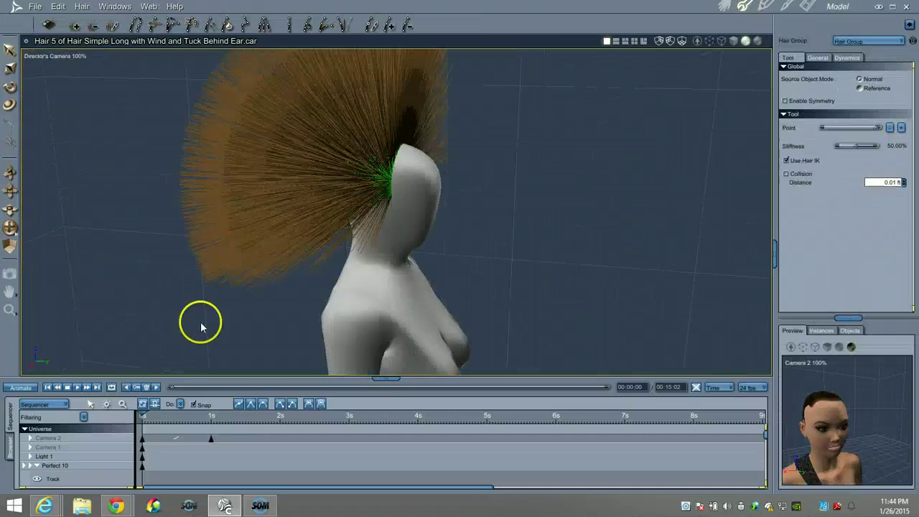
{"action": "mouse_move", "coordinate": [10, 229]}
{"action": "left_mouse_down"}
{"action": "mouse_move", "coordinate": [12, 222]}
{"action": "mouse_move", "coordinate": [297, 250]}
{"action": "left_mouse_up"}
{"action": "left_click", "coordinate": [47, 26]}
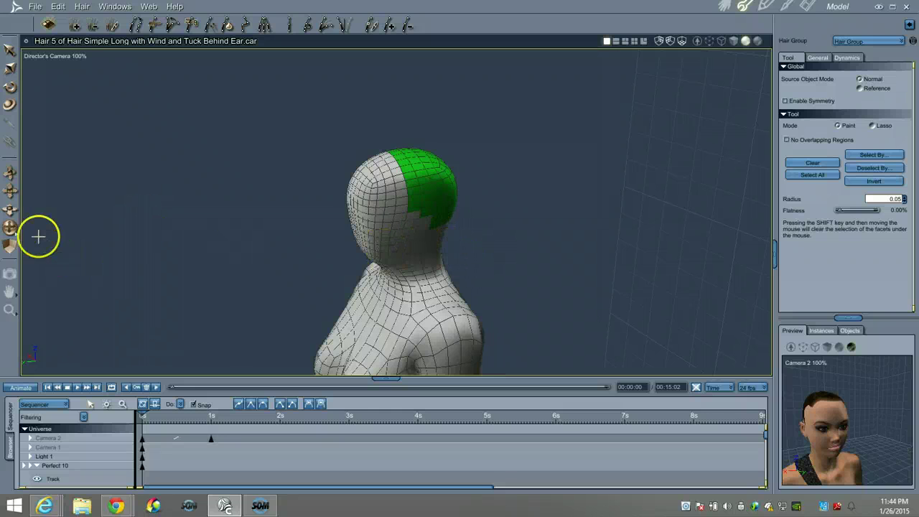
{"action": "left_click_drag", "start_coordinate": [26, 231], "coordinate": [21, 225]}
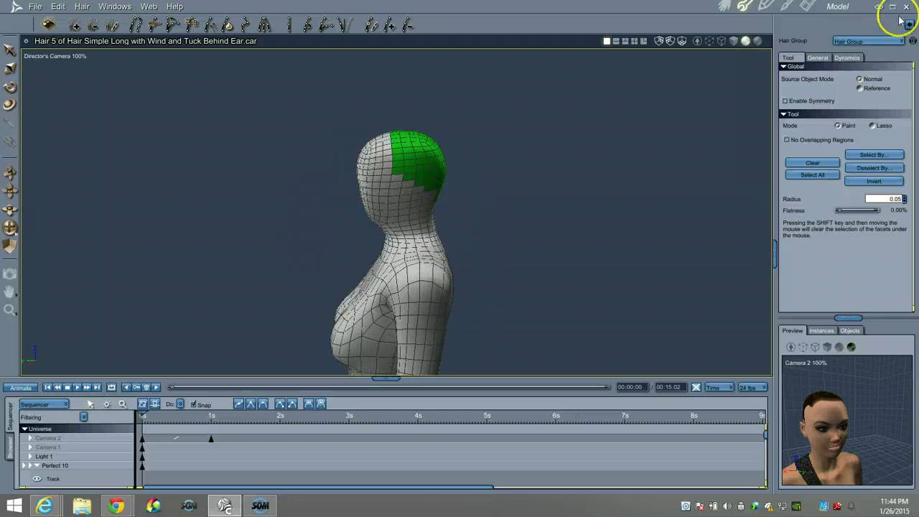
{"action": "left_click", "coordinate": [723, 7]}
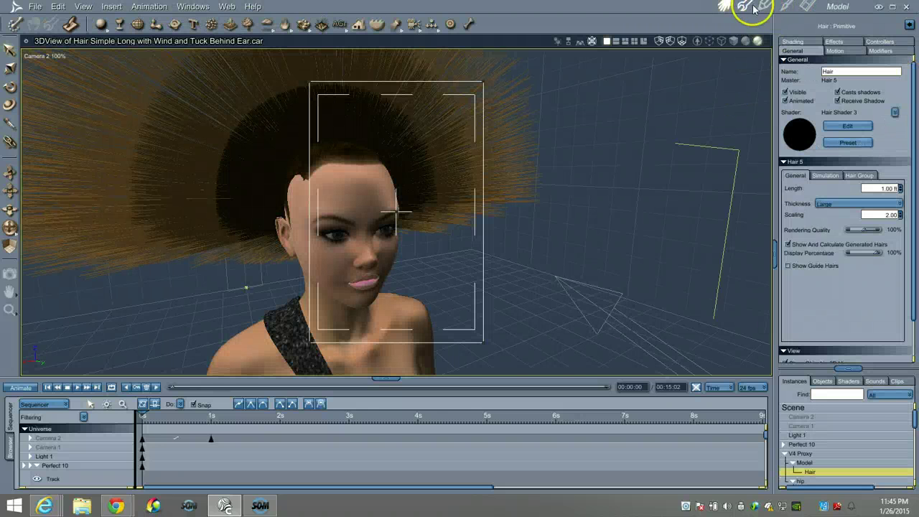
Open the hair for modelling and set its thickness to Medium and the segments per hair to 35.
{"action": "left_click", "coordinate": [744, 6]}
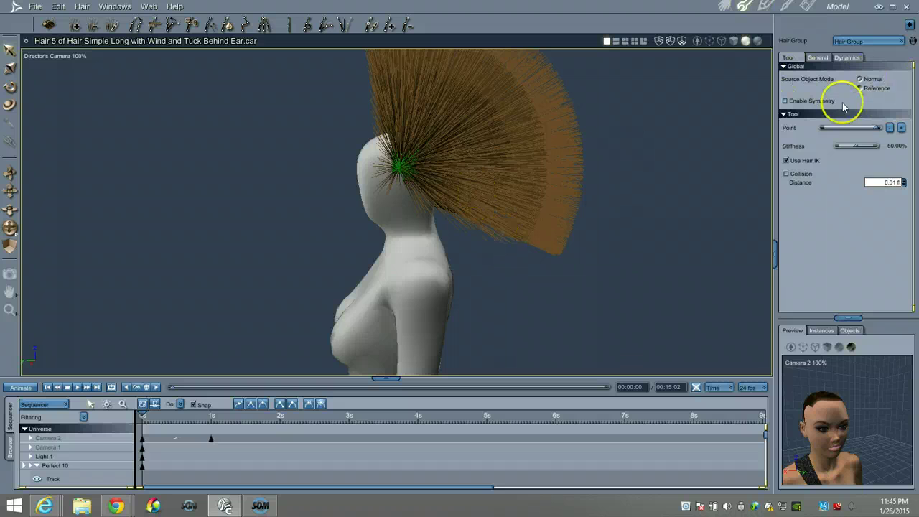
{"action": "left_click", "coordinate": [816, 58]}
{"action": "left_click", "coordinate": [900, 95]}
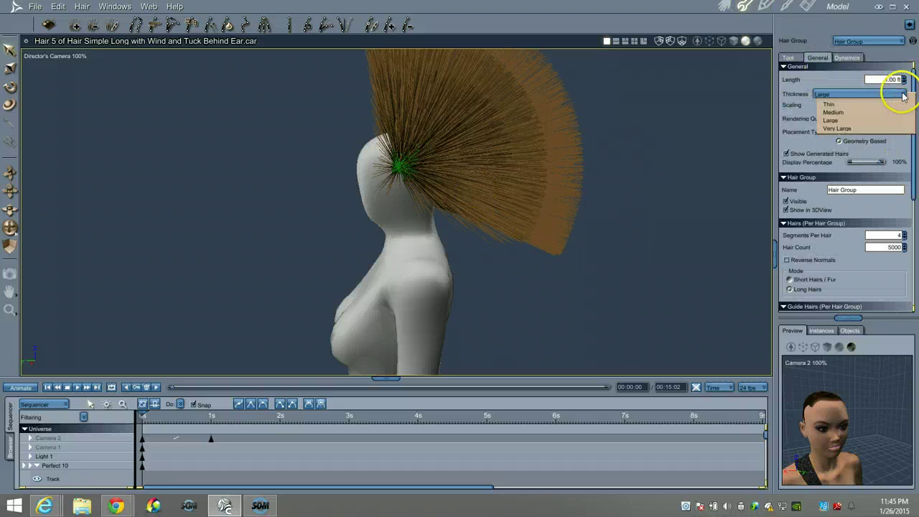
{"action": "left_click", "coordinate": [876, 114]}
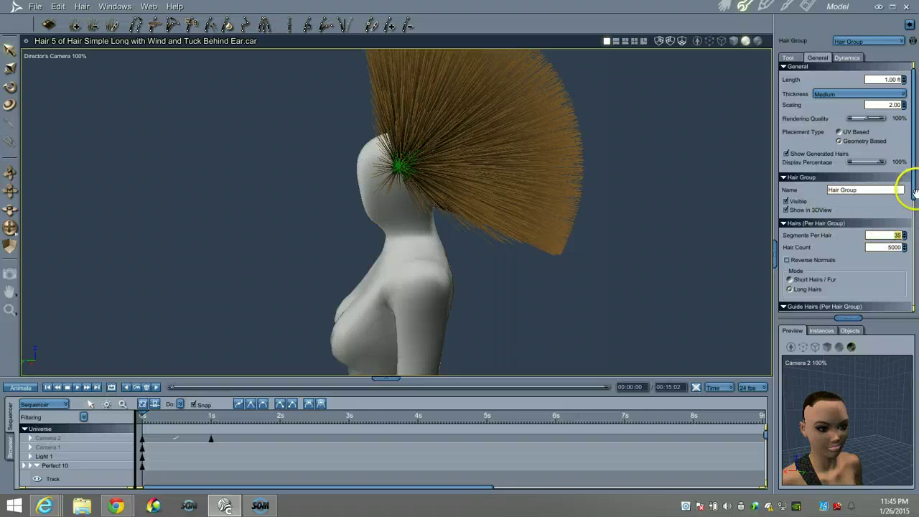
Enable symmetry for the hair group and set its guide count to 17.
{"action": "left_click", "coordinate": [914, 192]}
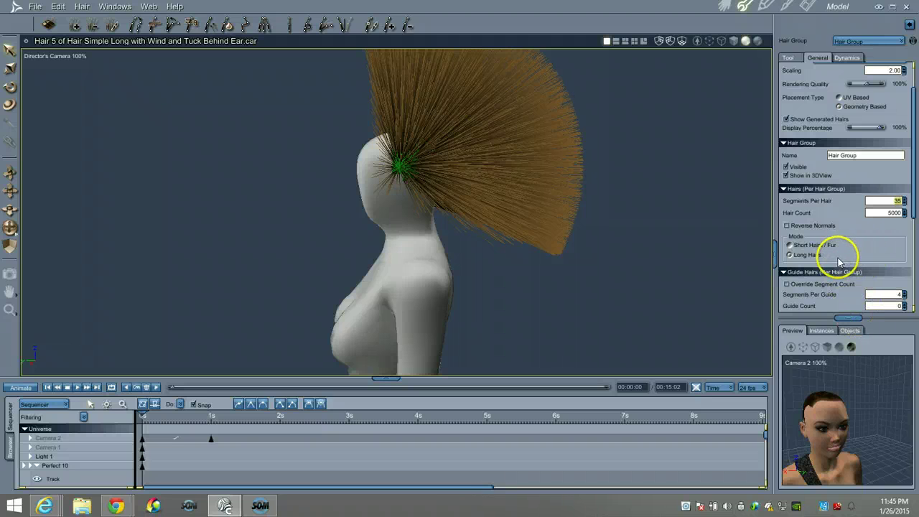
{"action": "scroll", "coordinate": [840, 252], "scroll_direction": "down", "scroll_amount": 2}
{"action": "scroll", "coordinate": [840, 252], "scroll_direction": "up", "scroll_amount": 3}
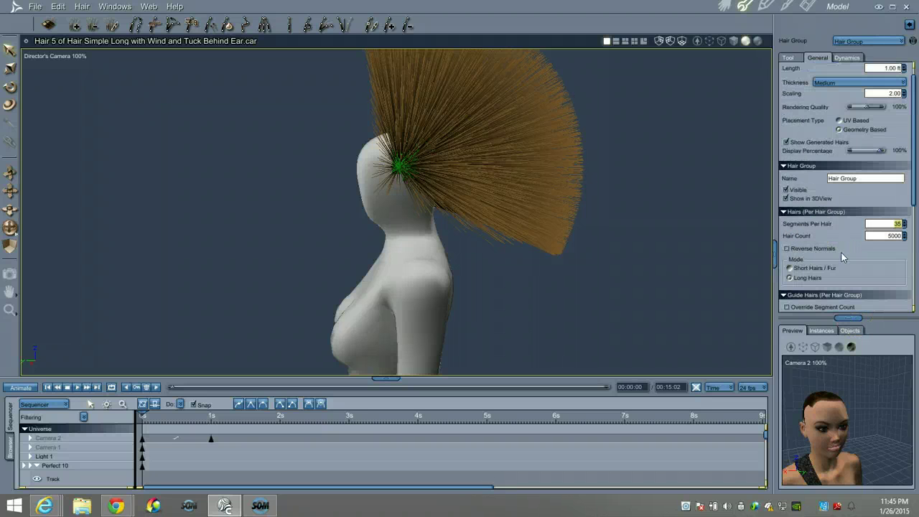
{"action": "scroll", "coordinate": [840, 252], "scroll_direction": "down", "scroll_amount": 5}
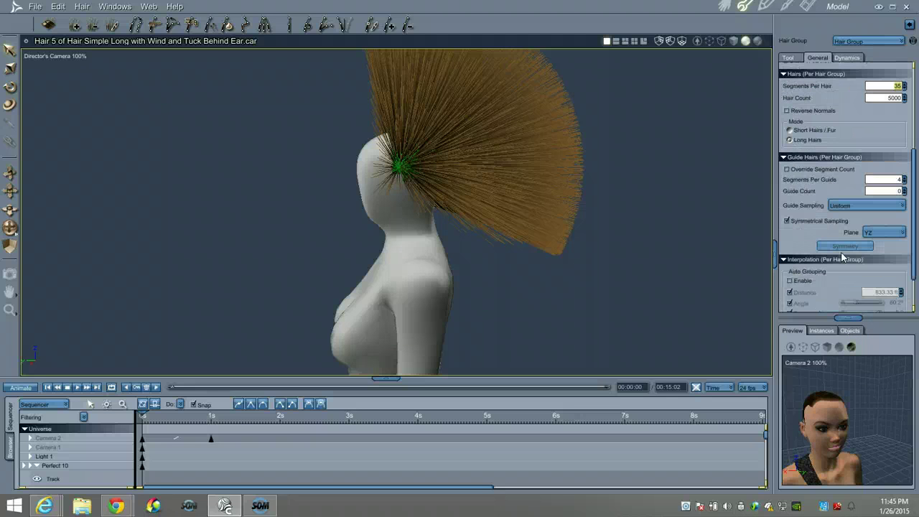
{"action": "scroll", "coordinate": [843, 257], "scroll_direction": "up", "scroll_amount": 3}
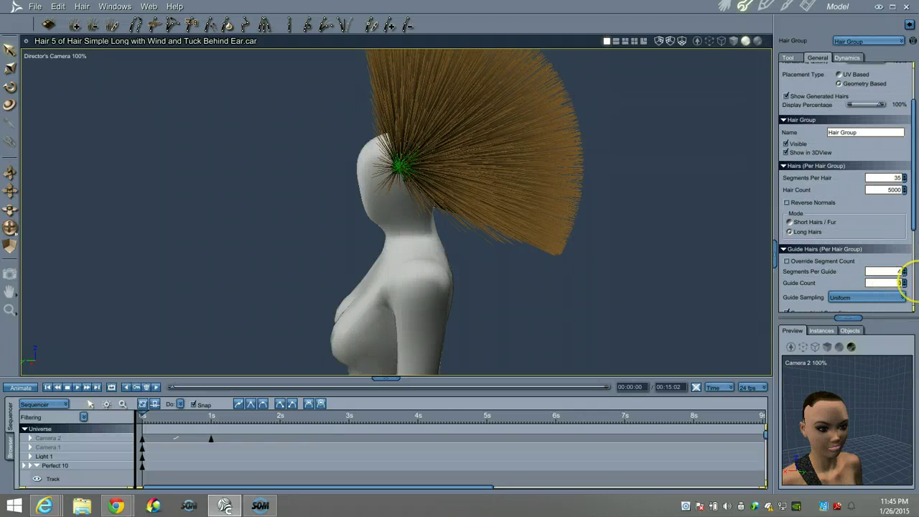
{"action": "left_click", "coordinate": [789, 56]}
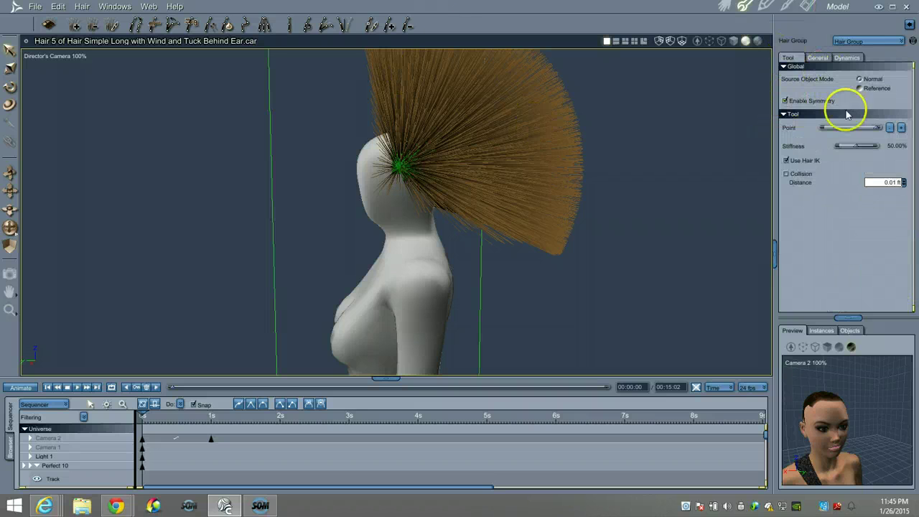
{"action": "left_click", "coordinate": [816, 57]}
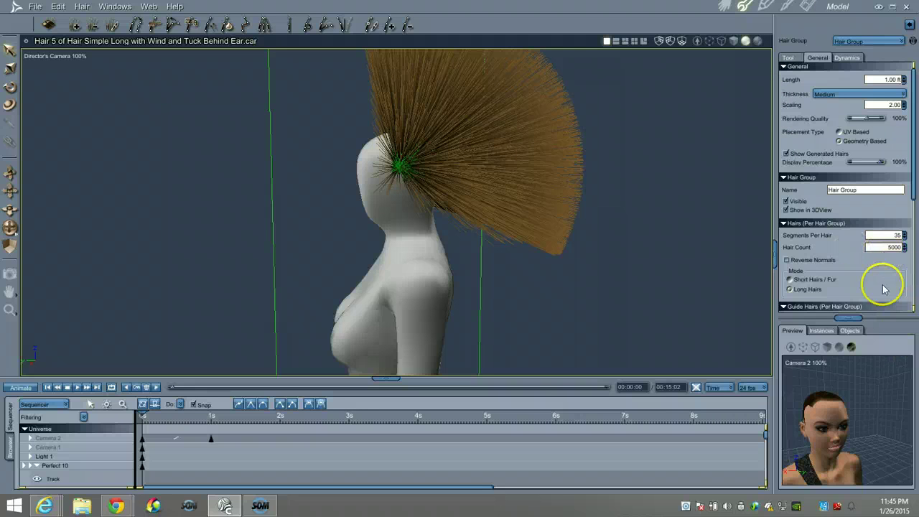
{"action": "scroll", "coordinate": [884, 262], "scroll_direction": "down", "scroll_amount": 2}
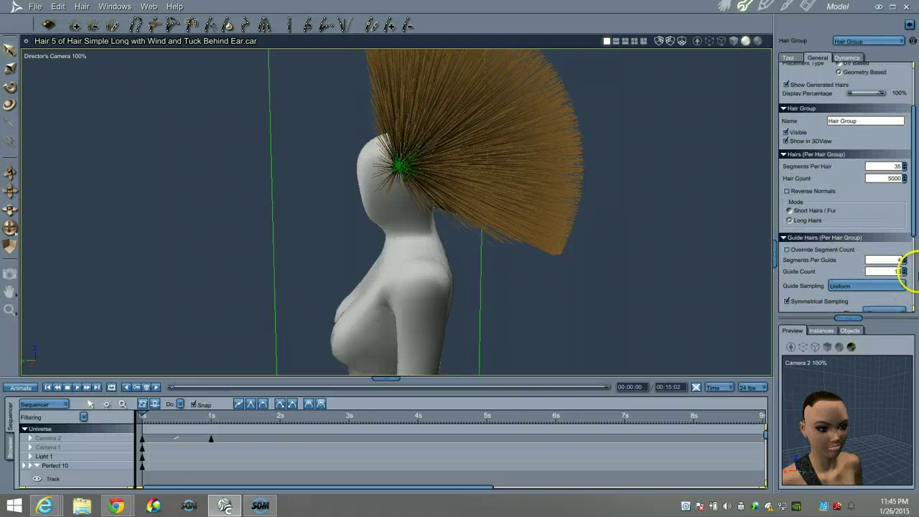
{"action": "left_click_drag", "start_coordinate": [915, 272], "coordinate": [915, 205]}
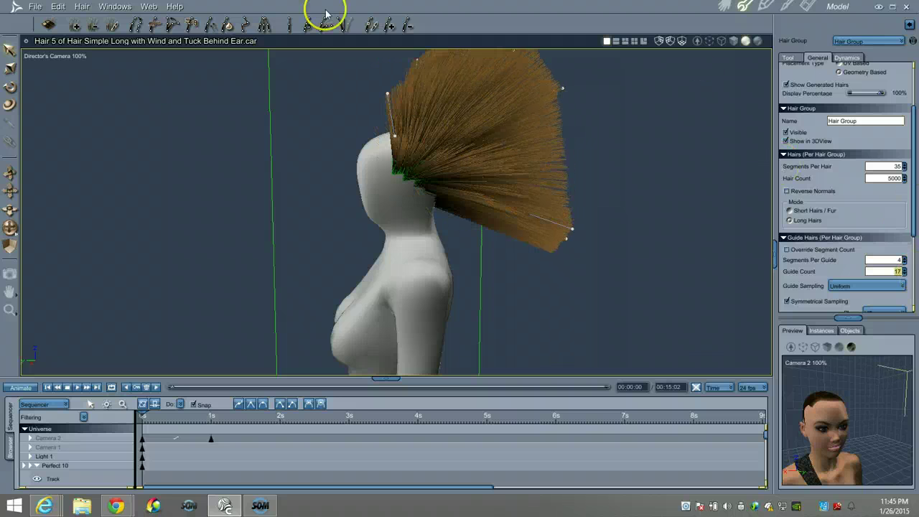
Disable symmetry and hide the generated hairs so that only the guide hairs are shown.
{"action": "left_click_drag", "start_coordinate": [11, 226], "coordinate": [17, 234]}
{"action": "mouse_move", "coordinate": [10, 189]}
{"action": "left_mouse_down"}
{"action": "mouse_move", "coordinate": [10, 170]}
{"action": "mouse_move", "coordinate": [15, 183]}
{"action": "left_mouse_up"}
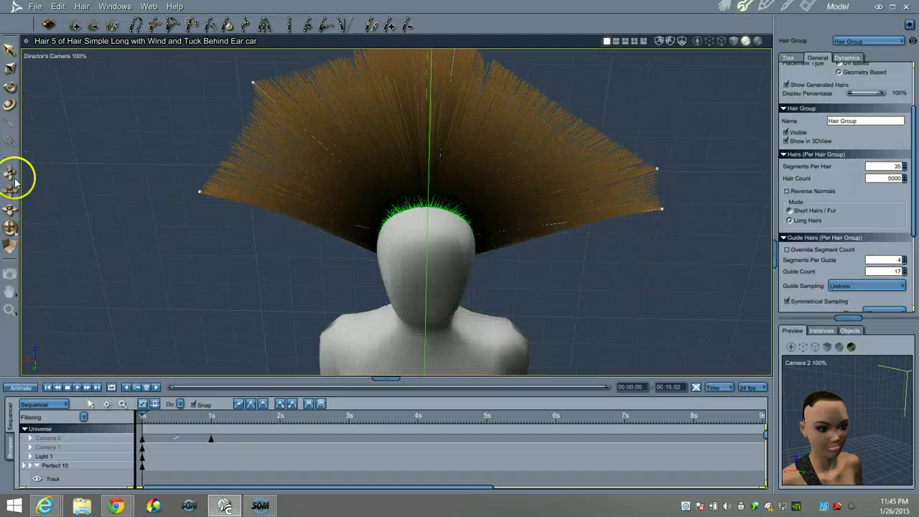
{"action": "left_click", "coordinate": [789, 58]}
{"action": "left_click", "coordinate": [786, 101]}
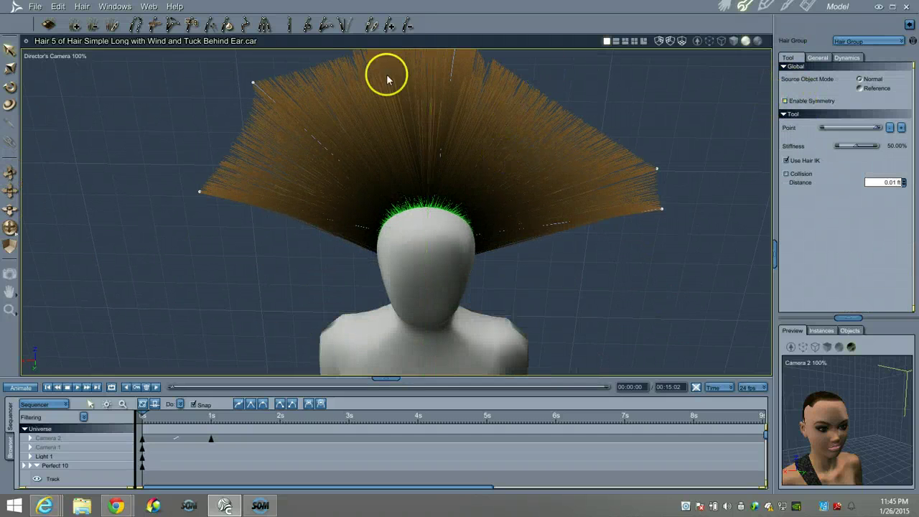
{"action": "left_click", "coordinate": [817, 59]}
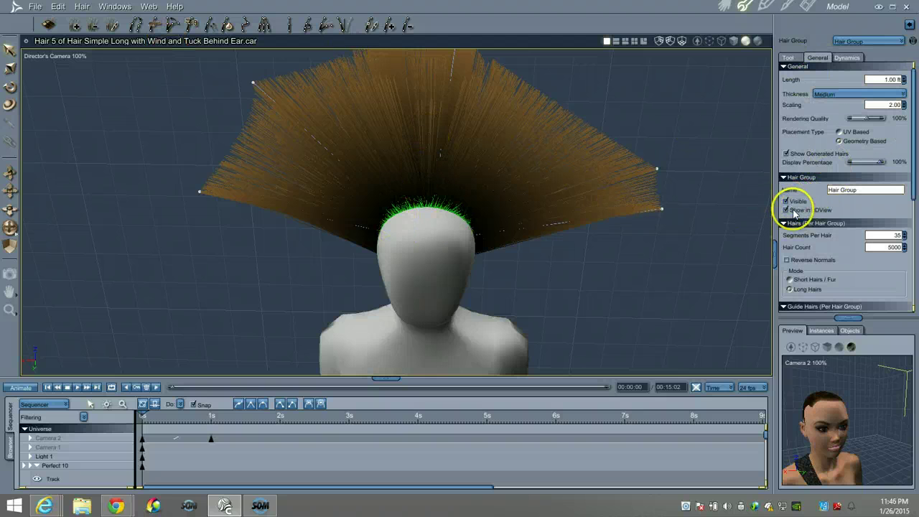
{"action": "left_click", "coordinate": [786, 153]}
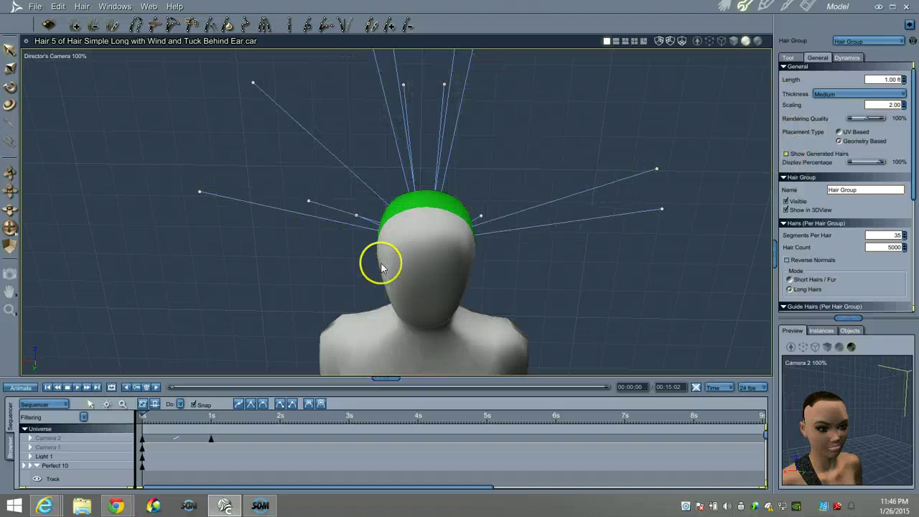
From the back of the head, activate the guide-hair length brush with a radius of 0.03 and No Deformation enabled.
{"action": "left_click_drag", "start_coordinate": [10, 228], "coordinate": [211, 217]}
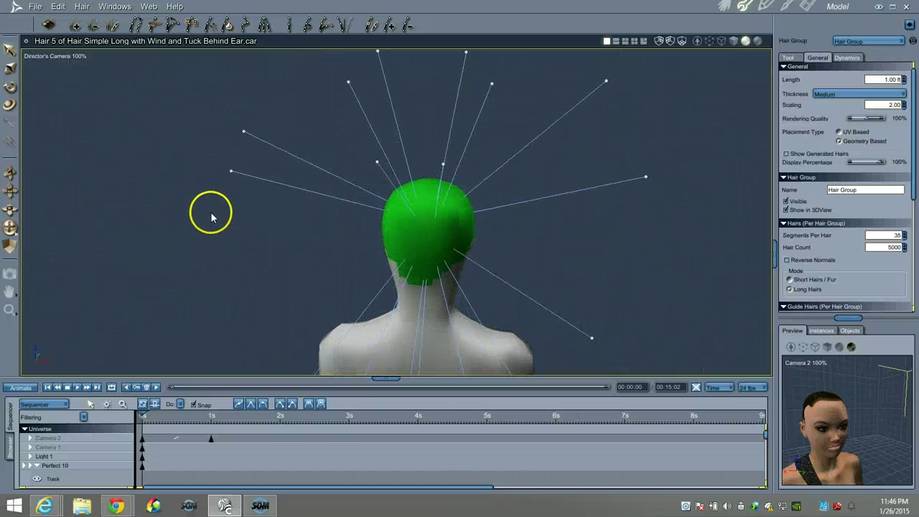
{"action": "left_click", "coordinate": [788, 57]}
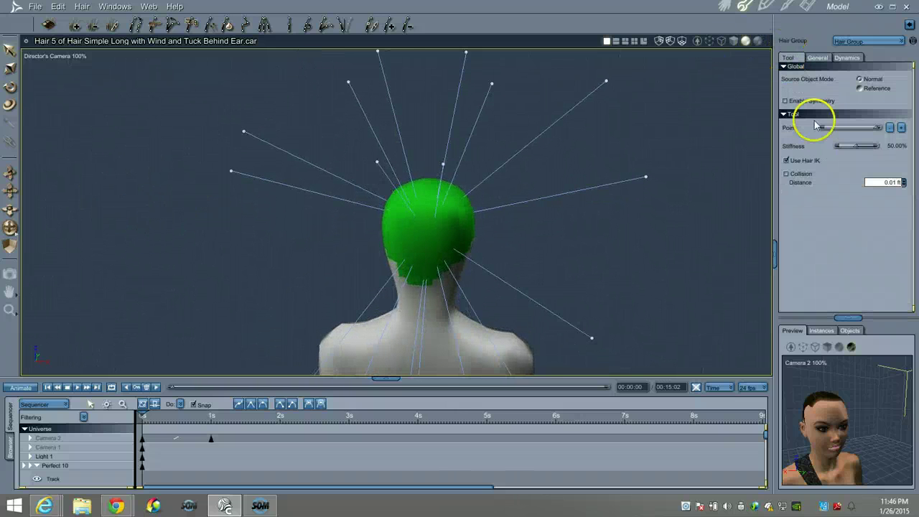
{"action": "left_click", "coordinate": [389, 26]}
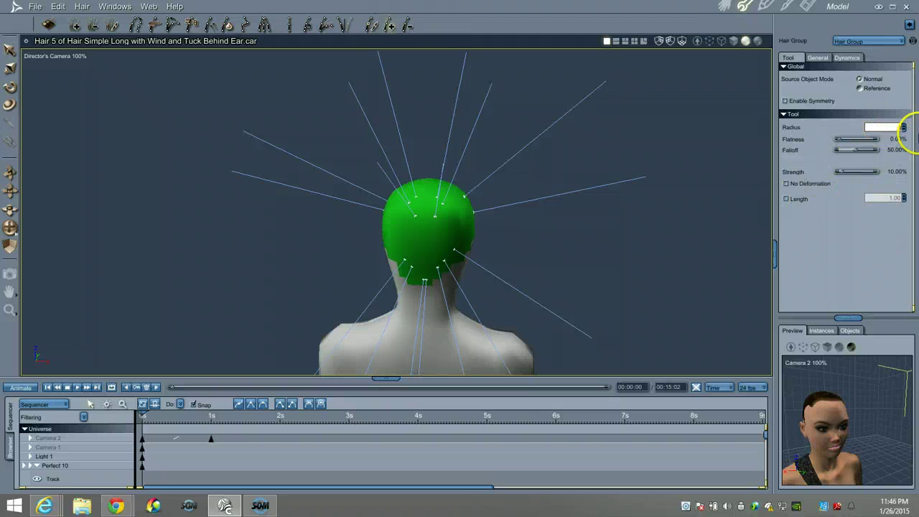
{"action": "left_click", "coordinate": [786, 183]}
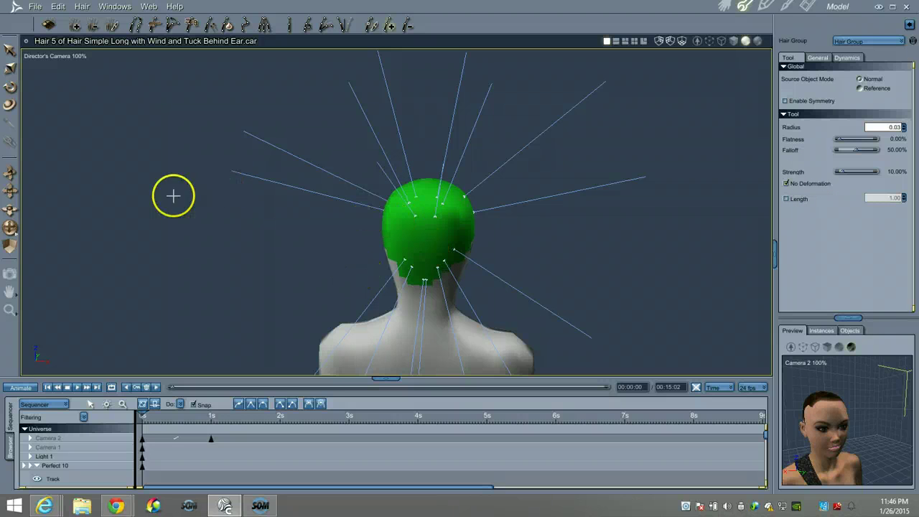
Add guide hairs in the gaps at the back and on the character's left side of the scalp.
{"action": "left_click_drag", "start_coordinate": [10, 227], "coordinate": [21, 207]}
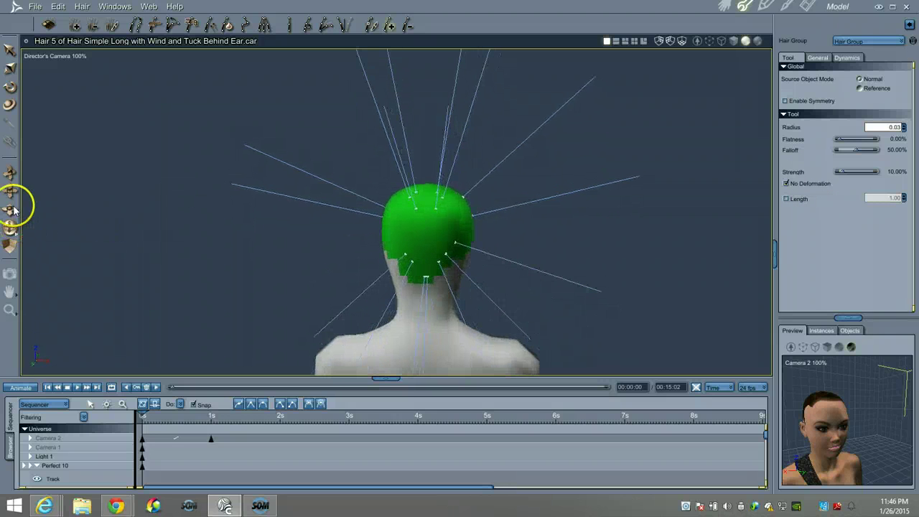
{"action": "left_click", "coordinate": [399, 230]}
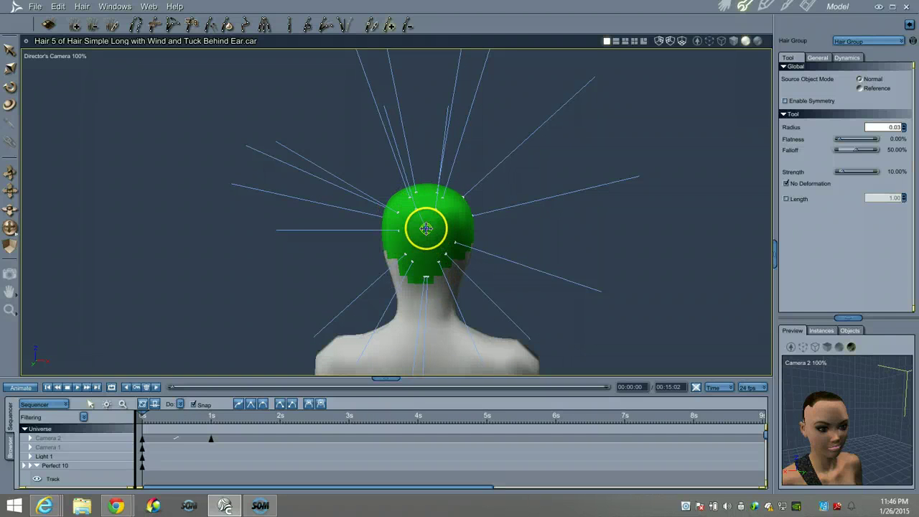
{"action": "left_click_drag", "start_coordinate": [460, 225], "coordinate": [462, 217]}
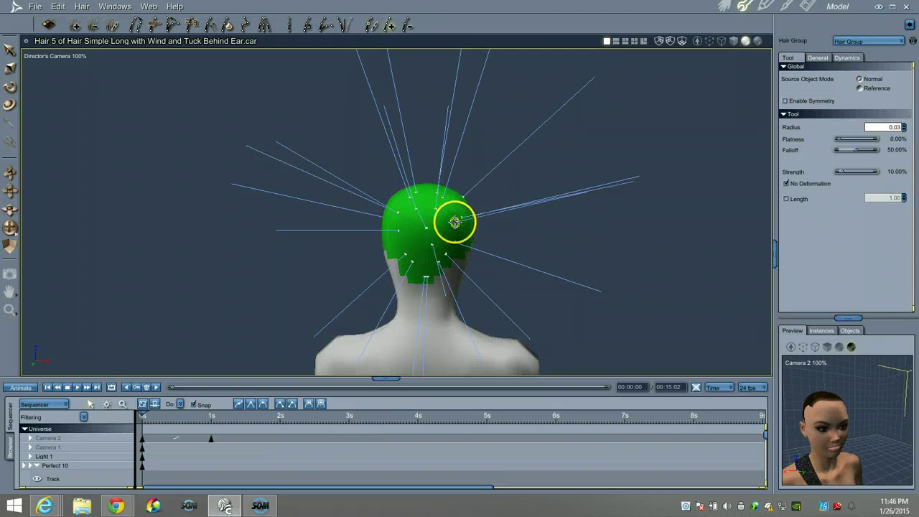
{"action": "left_click_drag", "start_coordinate": [15, 213], "coordinate": [108, 239]}
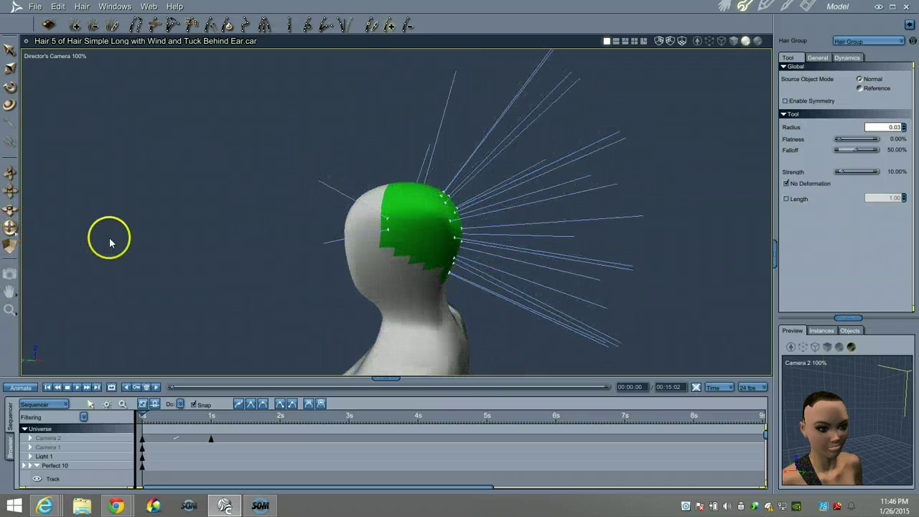
{"action": "left_click", "coordinate": [414, 251]}
{"action": "left_click", "coordinate": [436, 261]}
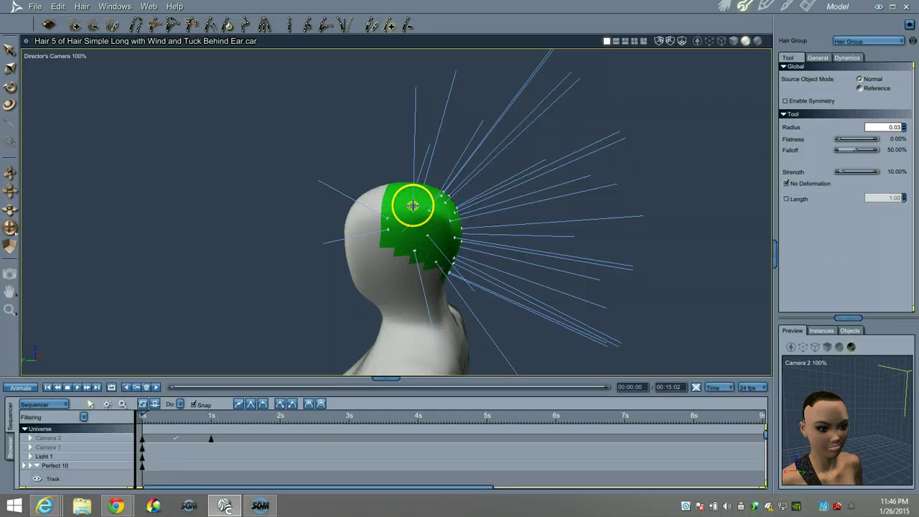
Add guide hairs across the front and crown of the scalp and on the character's right side.
{"action": "left_click_drag", "start_coordinate": [8, 215], "coordinate": [23, 224]}
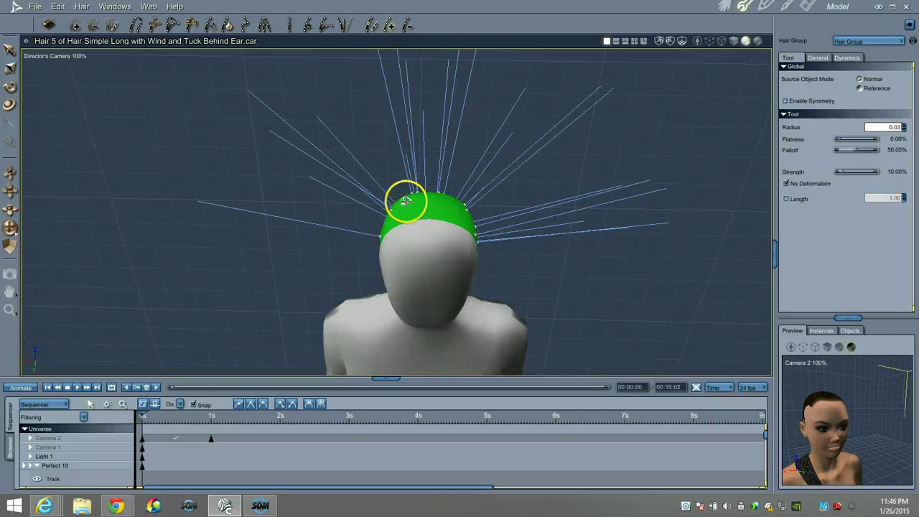
{"action": "left_click", "coordinate": [454, 203]}
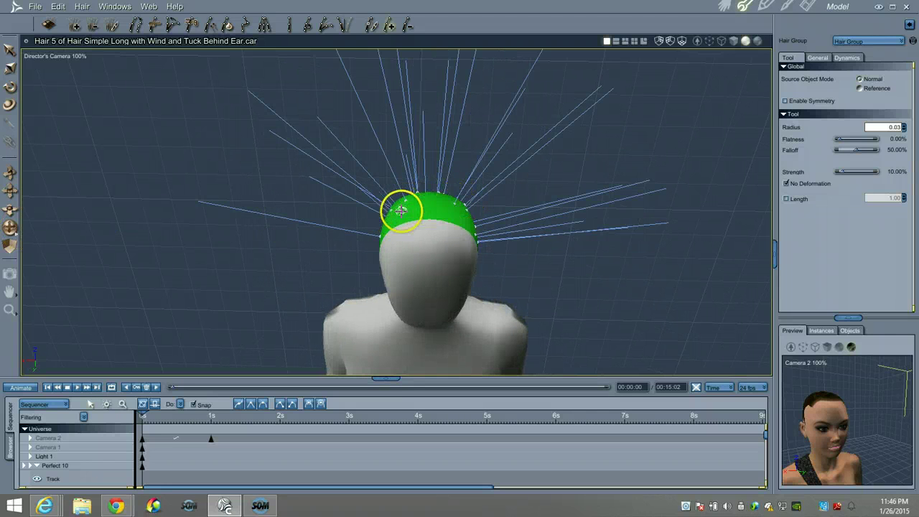
{"action": "mouse_move", "coordinate": [441, 208]}
{"action": "left_mouse_down"}
{"action": "mouse_move", "coordinate": [460, 215]}
{"action": "mouse_move", "coordinate": [426, 216]}
{"action": "mouse_move", "coordinate": [423, 224]}
{"action": "left_mouse_up"}
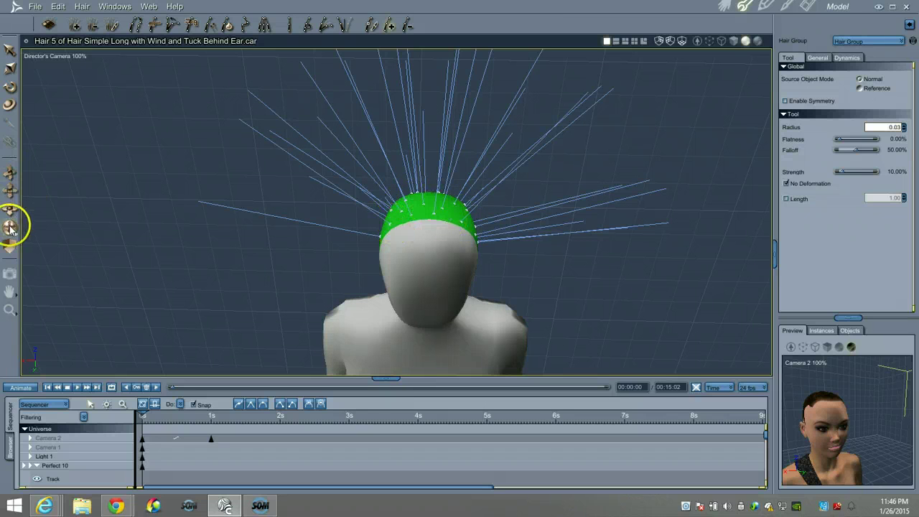
{"action": "left_click_drag", "start_coordinate": [10, 228], "coordinate": [12, 229]}
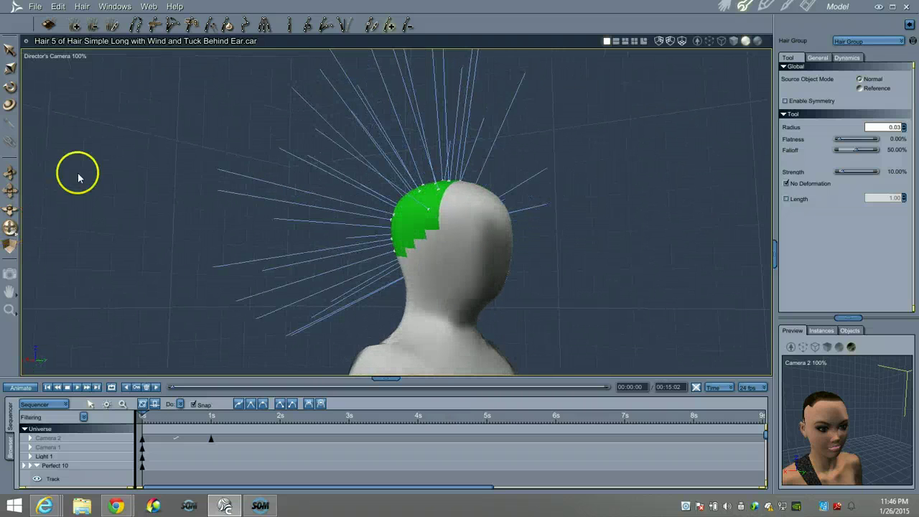
{"action": "mouse_move", "coordinate": [406, 232]}
{"action": "left_mouse_down"}
{"action": "mouse_move", "coordinate": [404, 206]}
{"action": "mouse_move", "coordinate": [416, 229]}
{"action": "left_mouse_up"}
Activate the guide-hair brush in Screen mode and set its strength and stiffness to 100%.
{"action": "left_click_drag", "start_coordinate": [10, 224], "coordinate": [11, 229]}
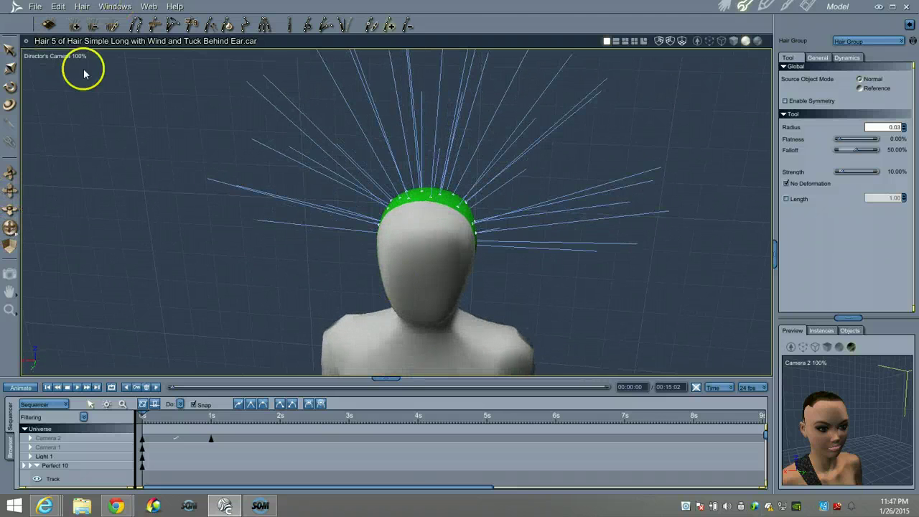
{"action": "left_click", "coordinate": [155, 28]}
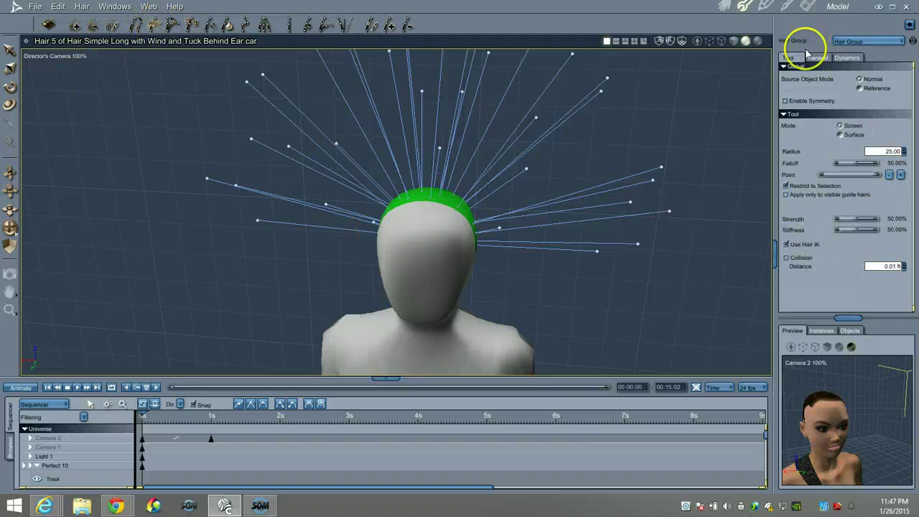
{"action": "left_click_drag", "start_coordinate": [857, 219], "coordinate": [906, 230]}
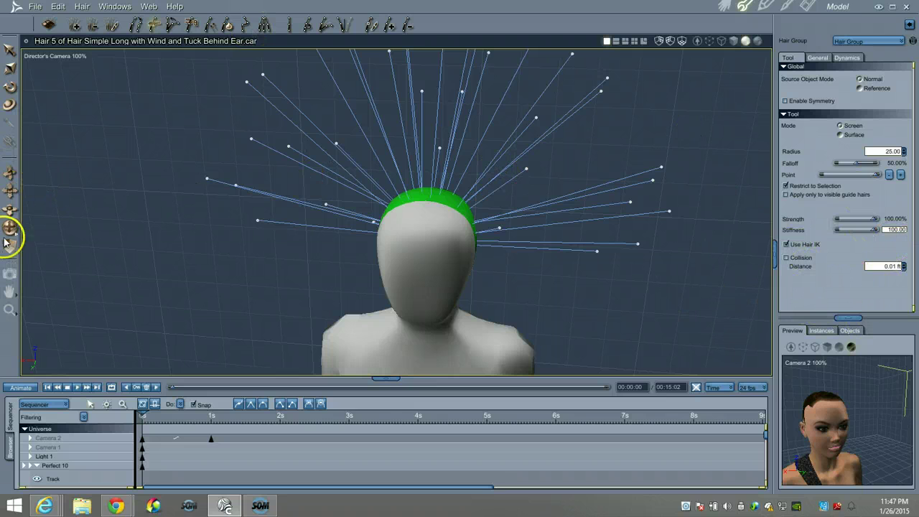
From a side view, brush the front and top guide hairs backward, away from the face.
{"action": "left_click_drag", "start_coordinate": [11, 228], "coordinate": [11, 228]}
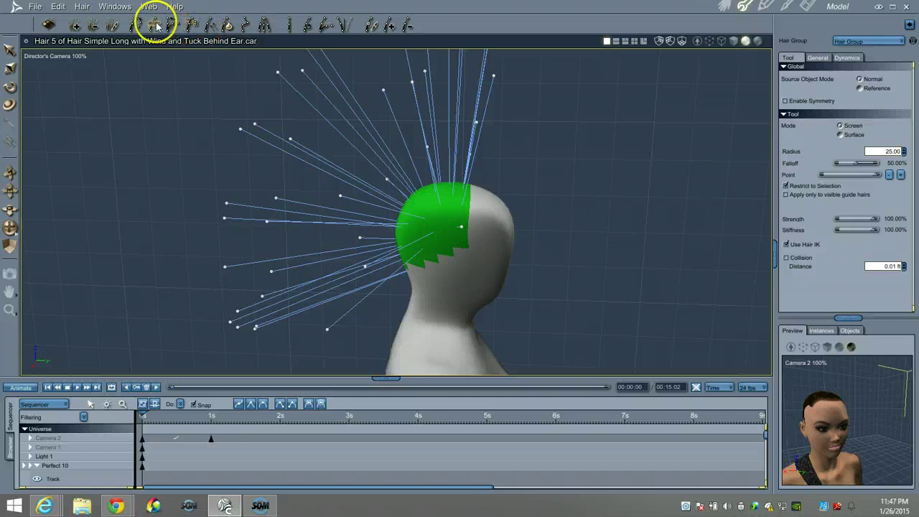
{"action": "scroll", "coordinate": [282, 206], "scroll_direction": "down", "scroll_amount": 3}
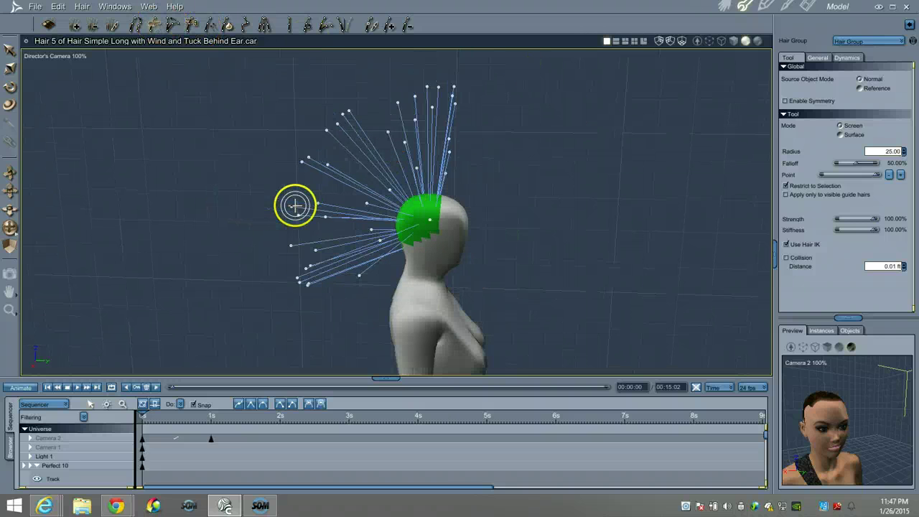
{"action": "left_click_drag", "start_coordinate": [462, 98], "coordinate": [361, 102]}
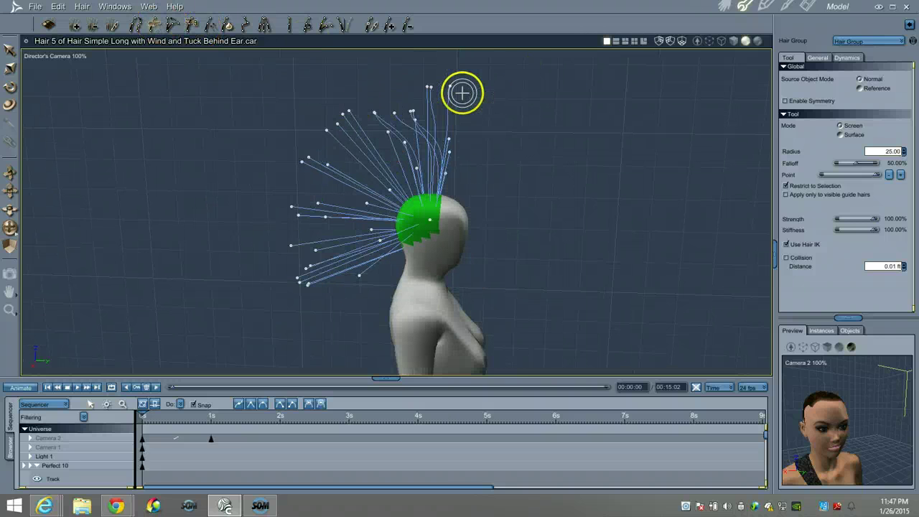
{"action": "left_click_drag", "start_coordinate": [457, 90], "coordinate": [396, 99]}
{"action": "left_click_drag", "start_coordinate": [452, 150], "coordinate": [354, 146]}
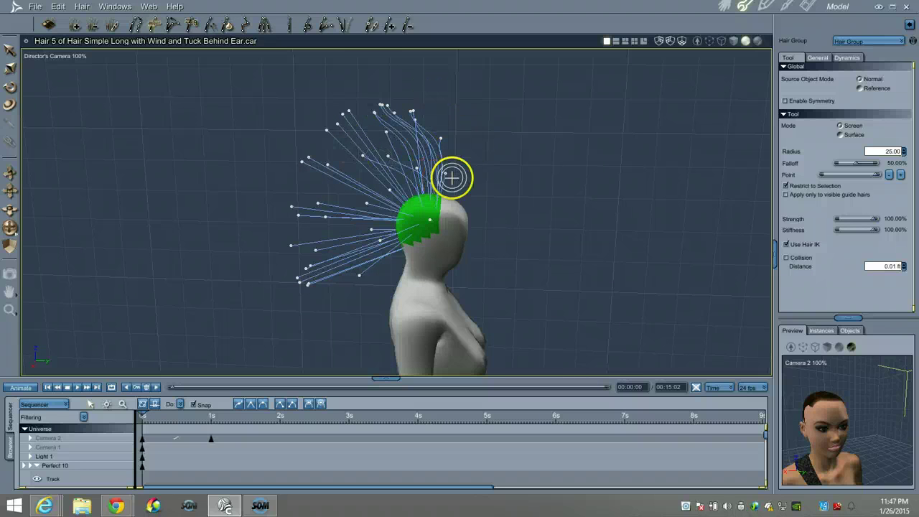
{"action": "left_click_drag", "start_coordinate": [449, 175], "coordinate": [384, 184]}
{"action": "left_click_drag", "start_coordinate": [428, 218], "coordinate": [358, 221]}
{"action": "mouse_move", "coordinate": [440, 137]}
{"action": "left_mouse_down"}
{"action": "mouse_move", "coordinate": [385, 131]}
{"action": "mouse_move", "coordinate": [371, 142]}
{"action": "left_mouse_up"}
{"action": "mouse_move", "coordinate": [405, 113]}
{"action": "left_mouse_down"}
{"action": "mouse_move", "coordinate": [351, 139]}
{"action": "mouse_move", "coordinate": [289, 144]}
{"action": "mouse_move", "coordinate": [337, 173]}
{"action": "left_mouse_up"}
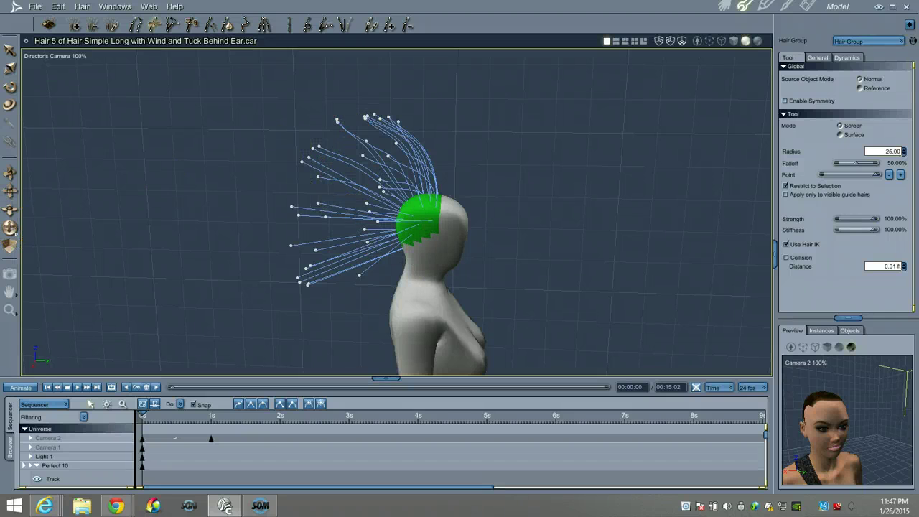
Return to the Assemble room and switch the 3D view to the Director's Camera.
{"action": "left_click_drag", "start_coordinate": [10, 229], "coordinate": [8, 231]}
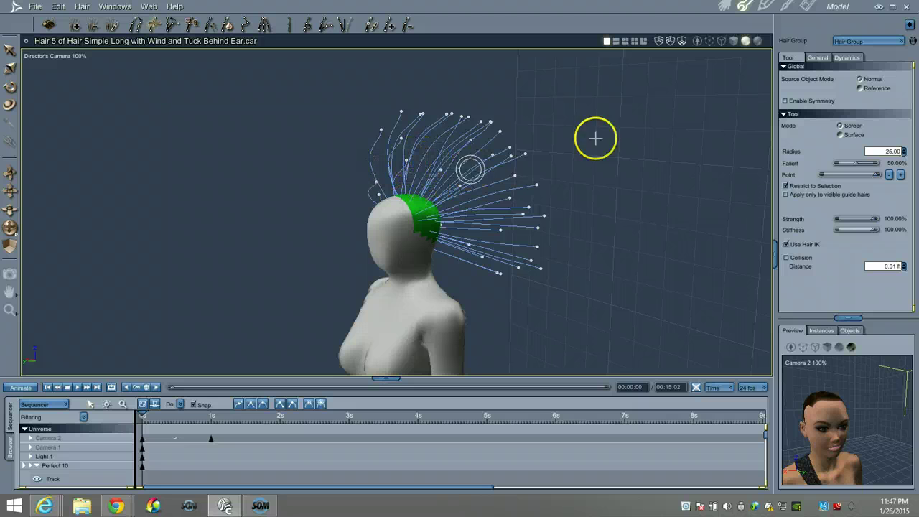
{"action": "left_click", "coordinate": [723, 5]}
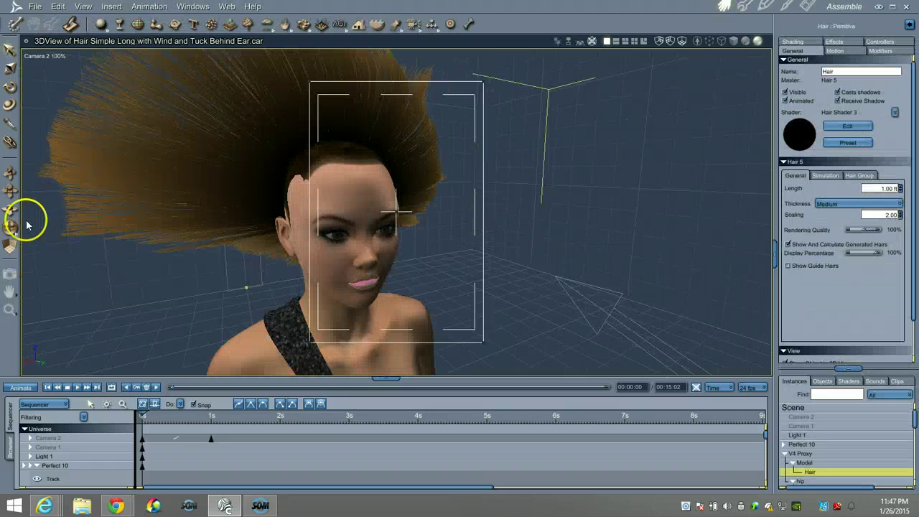
{"action": "left_click_drag", "start_coordinate": [9, 176], "coordinate": [8, 180]}
{"action": "left_click", "coordinate": [35, 56]}
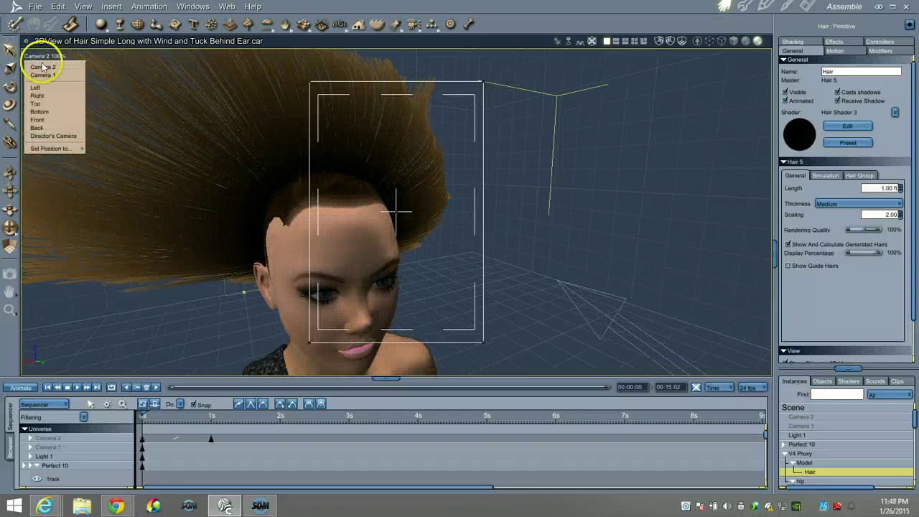
{"action": "left_click", "coordinate": [60, 137]}
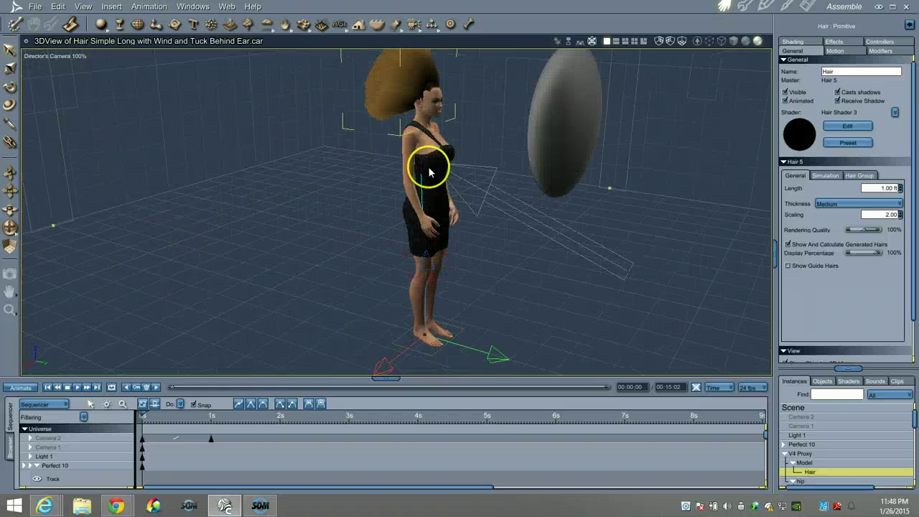
Move the large sphere back over the character's face until its rear edge sits just in front of the ear.
{"action": "left_click", "coordinate": [606, 129]}
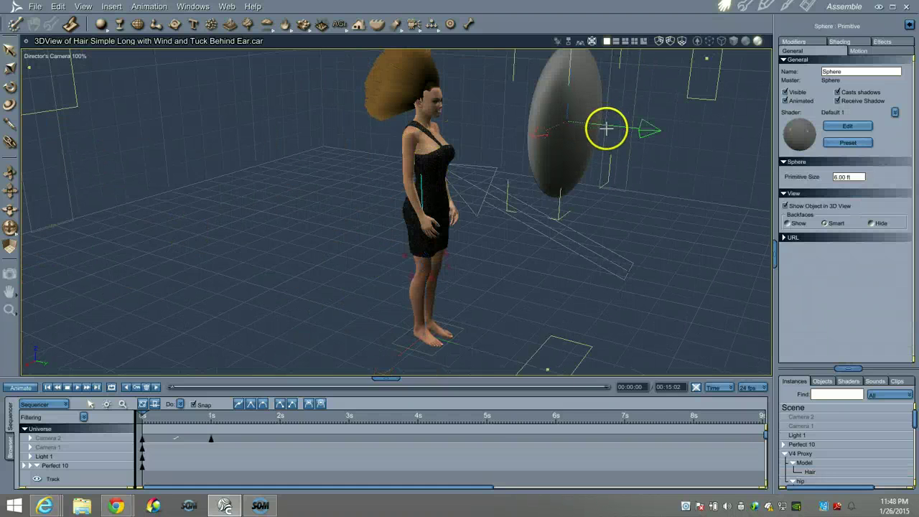
{"action": "left_click_drag", "start_coordinate": [648, 129], "coordinate": [542, 118]}
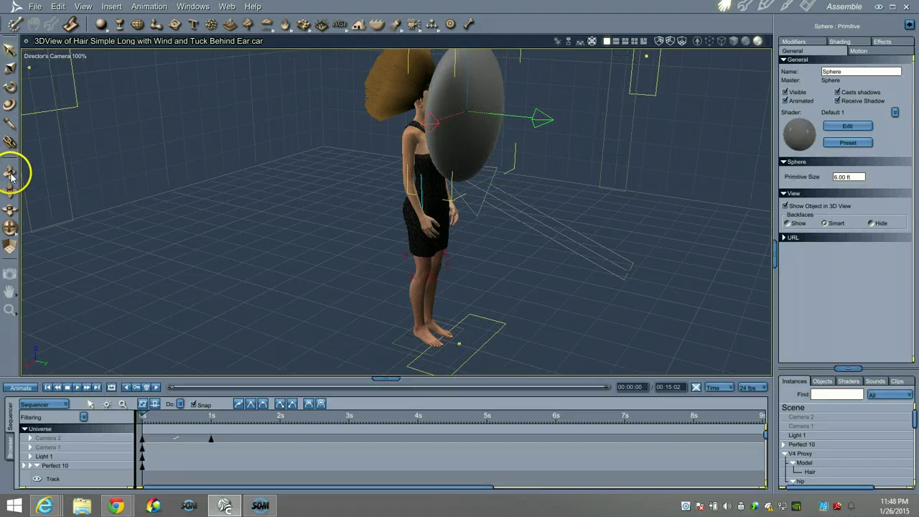
{"action": "left_click_drag", "start_coordinate": [10, 174], "coordinate": [10, 177]}
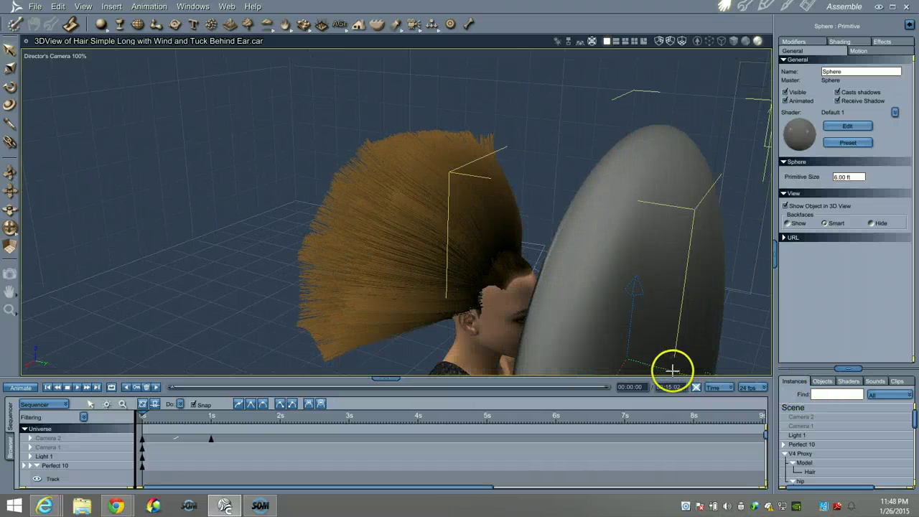
{"action": "left_click_drag", "start_coordinate": [671, 370], "coordinate": [644, 363]}
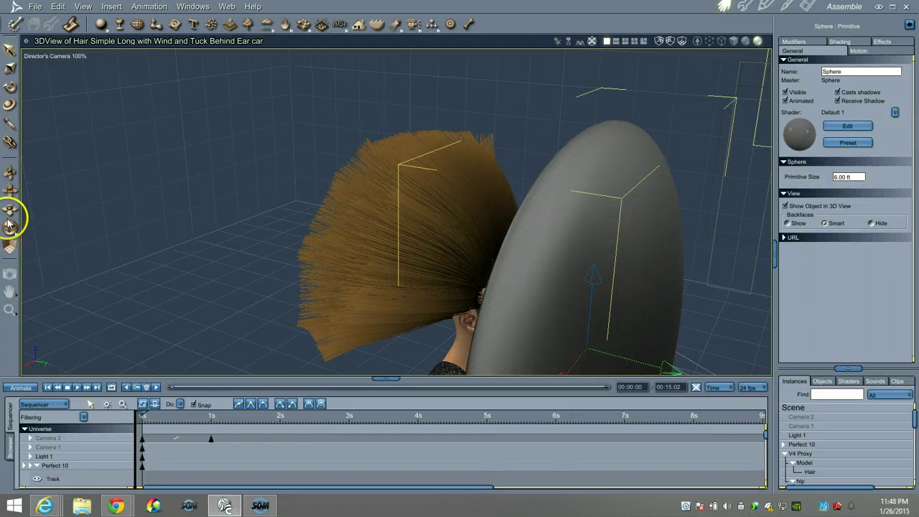
{"action": "left_click_drag", "start_coordinate": [10, 228], "coordinate": [10, 228]}
{"action": "left_click_drag", "start_coordinate": [668, 352], "coordinate": [667, 354]}
{"action": "left_click", "coordinate": [648, 352]}
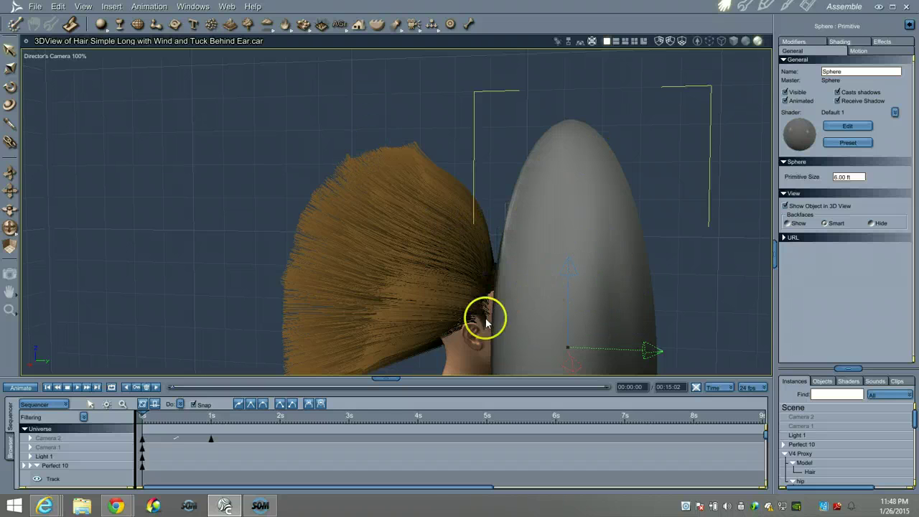
Select the Hair object under V4 Proxy's Model and reopen it for modelling.
{"action": "left_click", "coordinate": [744, 9]}
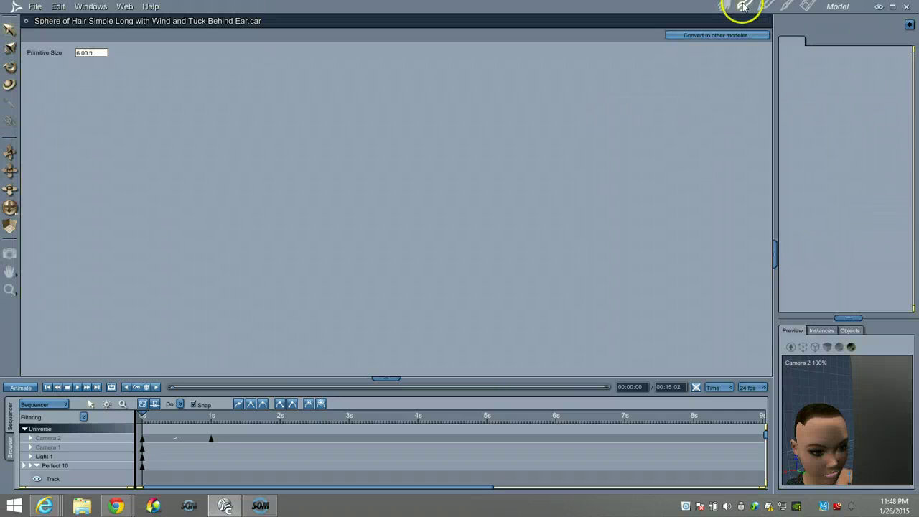
{"action": "left_click", "coordinate": [721, 7]}
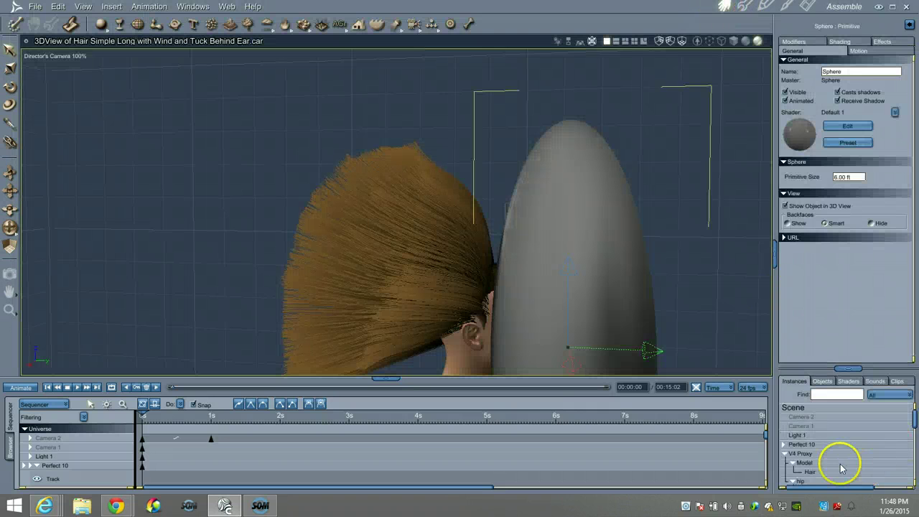
{"action": "scroll", "coordinate": [841, 467], "scroll_direction": "down", "scroll_amount": 3}
{"action": "left_click", "coordinate": [820, 450]}
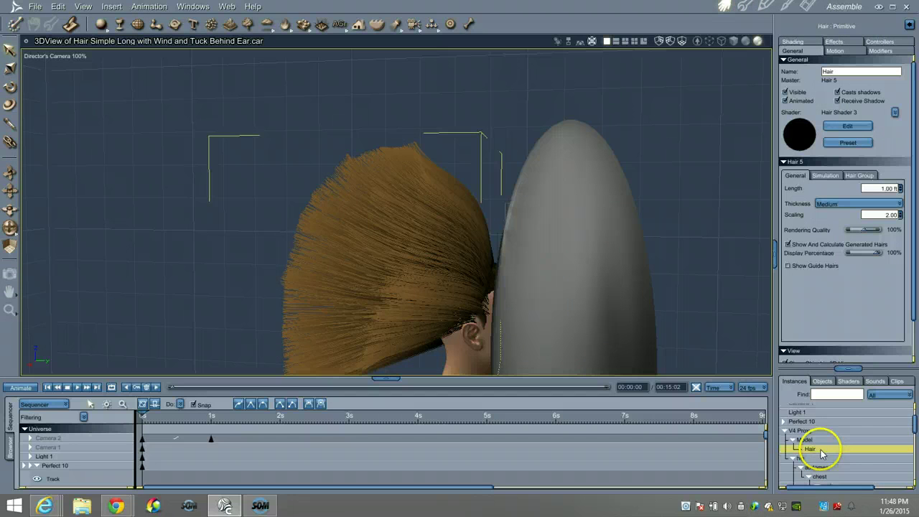
{"action": "left_click", "coordinate": [744, 8]}
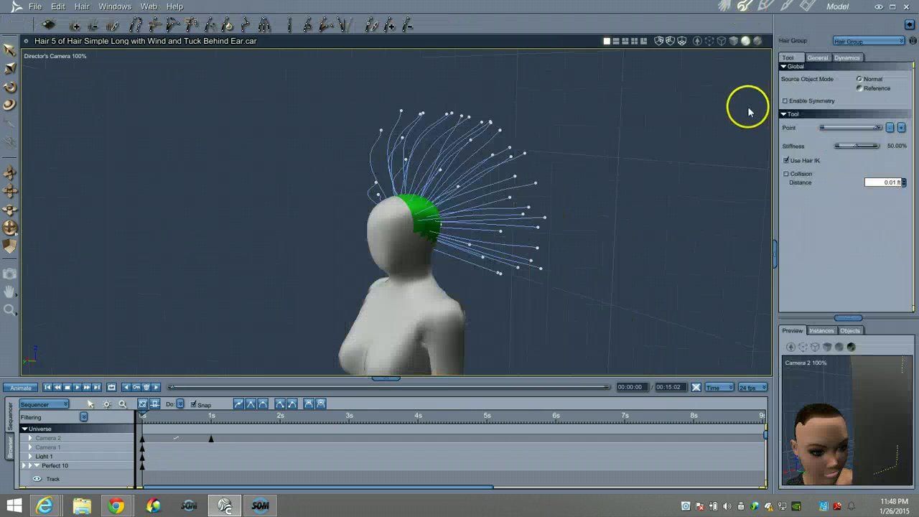
Set the dynamics to 0% hair stiffness, 80% air damping and 200% simulation quality, and drape all guide hairs.
{"action": "left_click", "coordinate": [851, 58]}
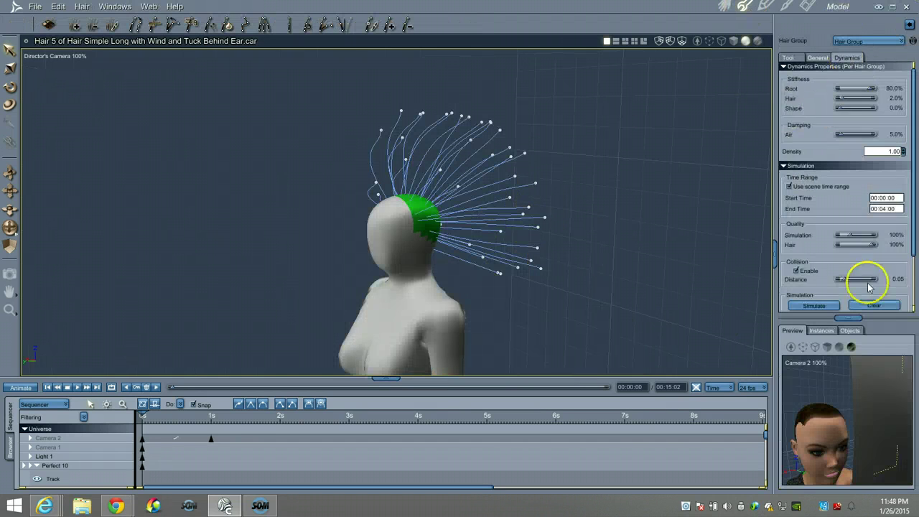
{"action": "left_click", "coordinate": [896, 134]}
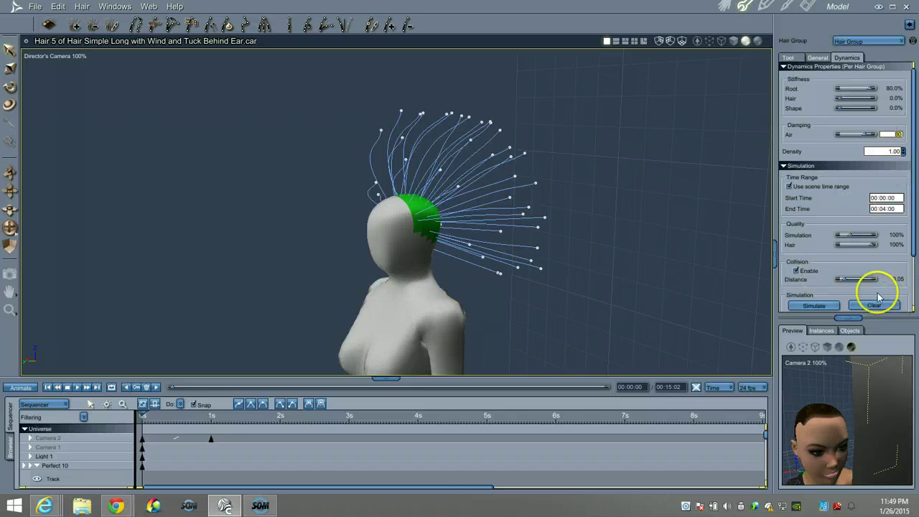
{"action": "left_click", "coordinate": [895, 234]}
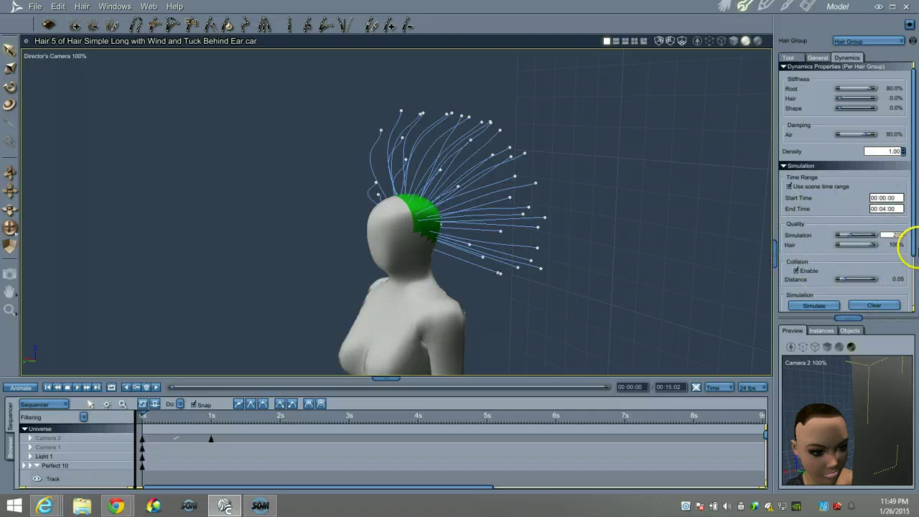
{"action": "scroll", "coordinate": [828, 225], "scroll_direction": "down", "scroll_amount": 2}
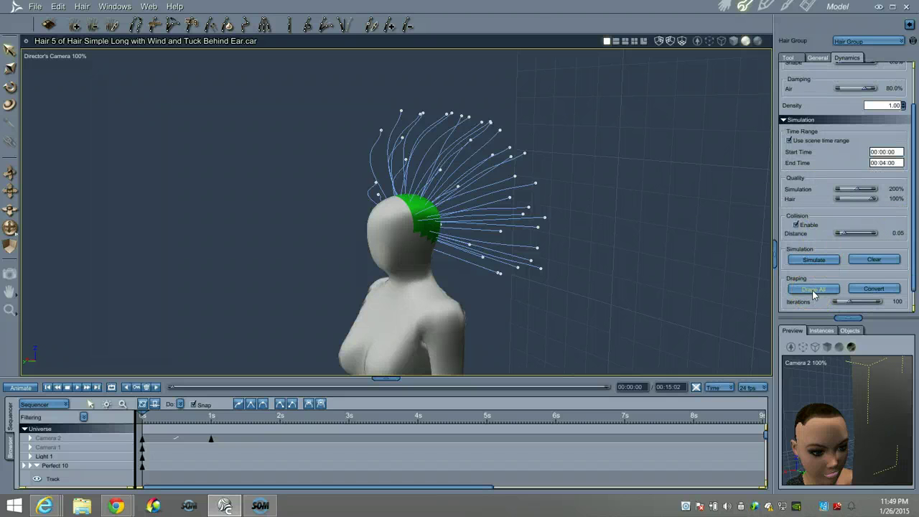
{"action": "left_click", "coordinate": [813, 289]}
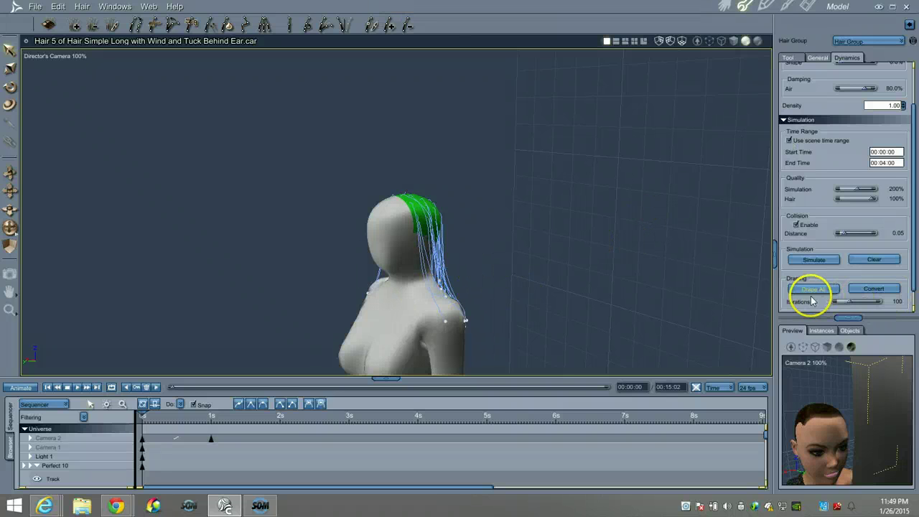
Convert the draped hairs into the guide hair shape and lengthen the guide hairs to an absolute length of 1.20.
{"action": "left_click", "coordinate": [874, 288]}
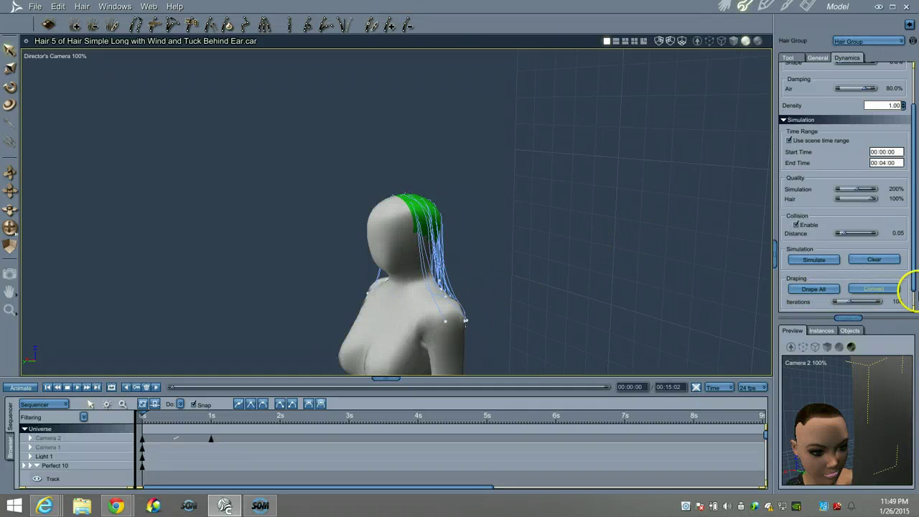
{"action": "left_click_drag", "start_coordinate": [10, 230], "coordinate": [14, 231]}
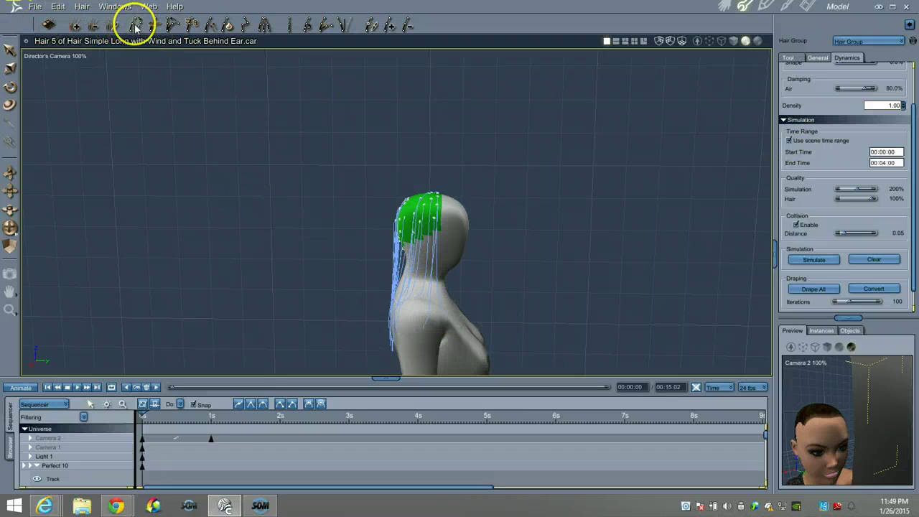
{"action": "left_click", "coordinate": [790, 58]}
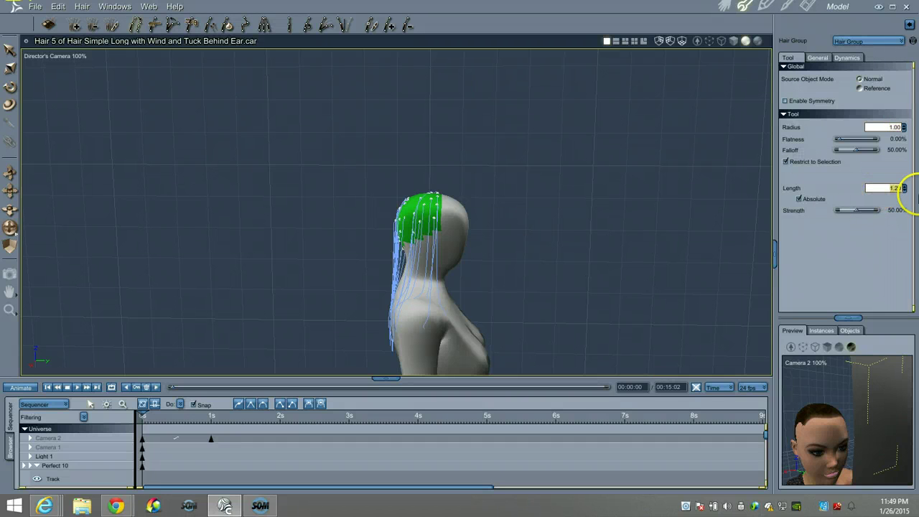
{"action": "left_click", "coordinate": [420, 240]}
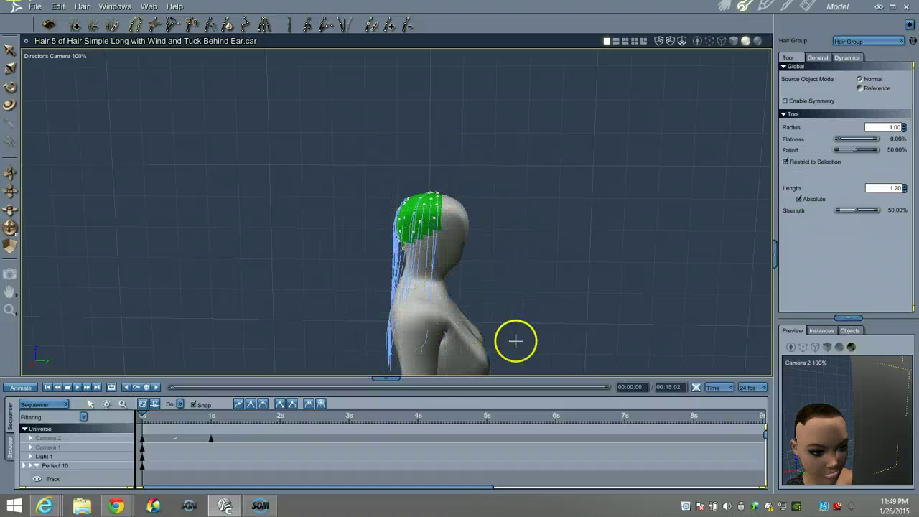
Brush the guide hair ends on both sides backward, clear of the shoulders and upper back.
{"action": "left_click", "coordinate": [154, 25]}
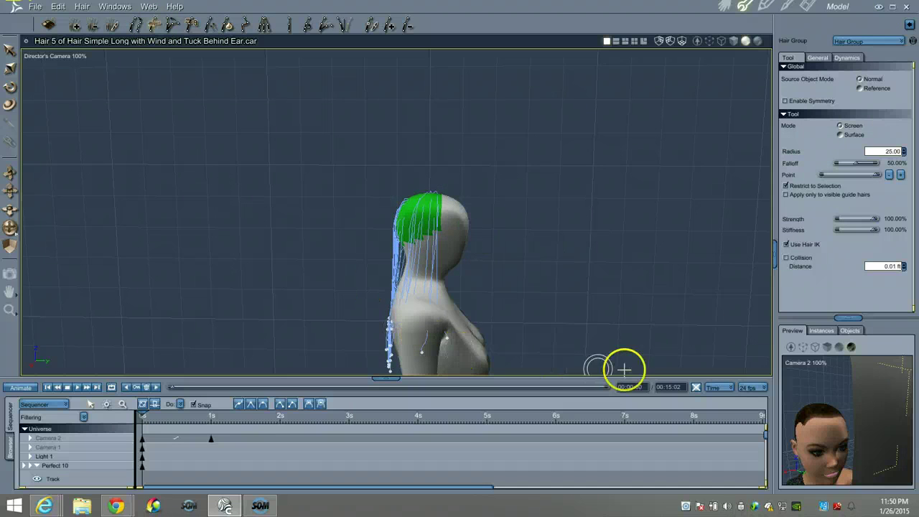
{"action": "left_click_drag", "start_coordinate": [389, 343], "coordinate": [378, 320]}
{"action": "left_click_drag", "start_coordinate": [414, 349], "coordinate": [402, 321]}
{"action": "left_click_drag", "start_coordinate": [11, 226], "coordinate": [15, 228]}
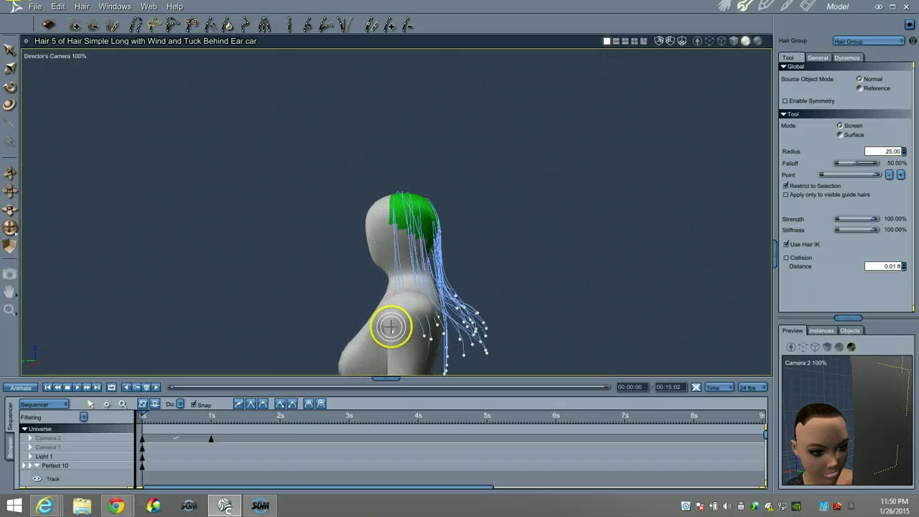
{"action": "mouse_move", "coordinate": [423, 330]}
{"action": "left_mouse_down"}
{"action": "mouse_move", "coordinate": [461, 343]}
{"action": "mouse_move", "coordinate": [467, 320]}
{"action": "left_mouse_up"}
{"action": "left_click_drag", "start_coordinate": [16, 225], "coordinate": [10, 230]}
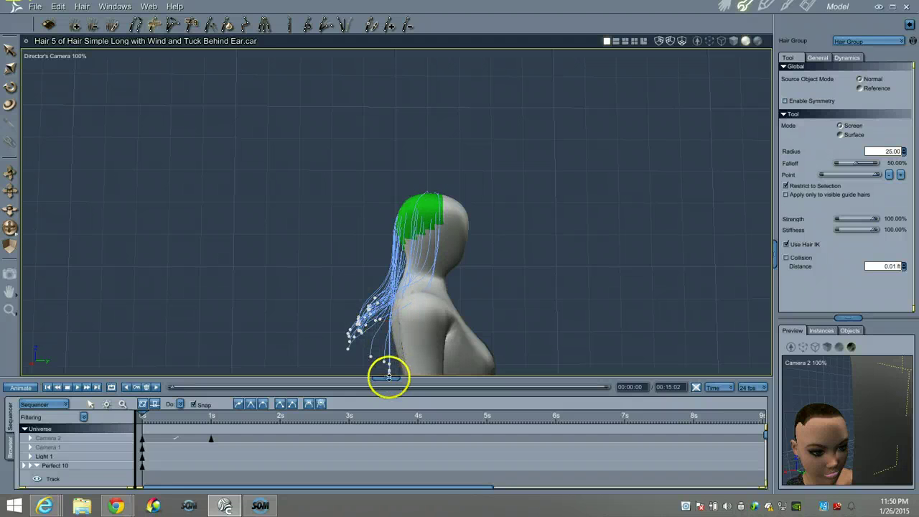
{"action": "mouse_move", "coordinate": [384, 366]}
{"action": "left_mouse_down"}
{"action": "mouse_move", "coordinate": [365, 365]}
{"action": "mouse_move", "coordinate": [354, 272]}
{"action": "mouse_move", "coordinate": [395, 312]}
{"action": "mouse_move", "coordinate": [375, 317]}
{"action": "left_mouse_up"}
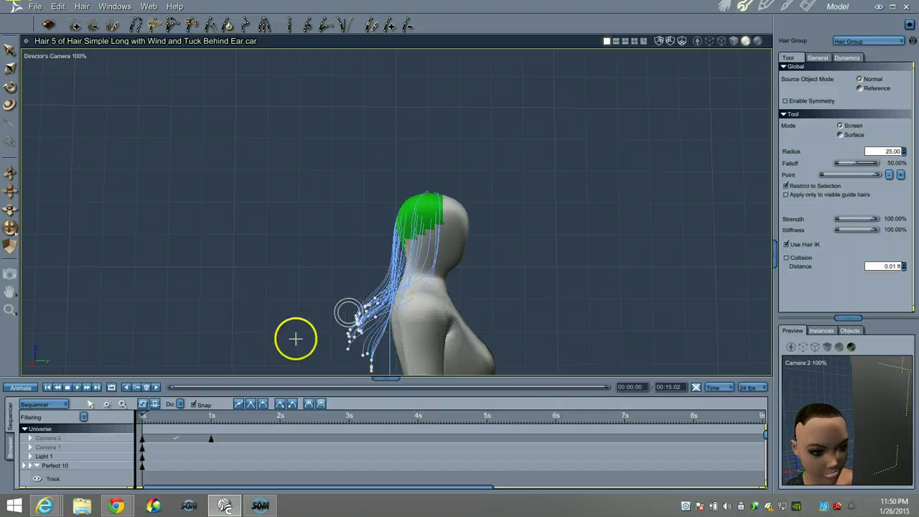
{"action": "left_click_drag", "start_coordinate": [10, 228], "coordinate": [9, 230]}
{"action": "left_click_drag", "start_coordinate": [459, 307], "coordinate": [494, 306]}
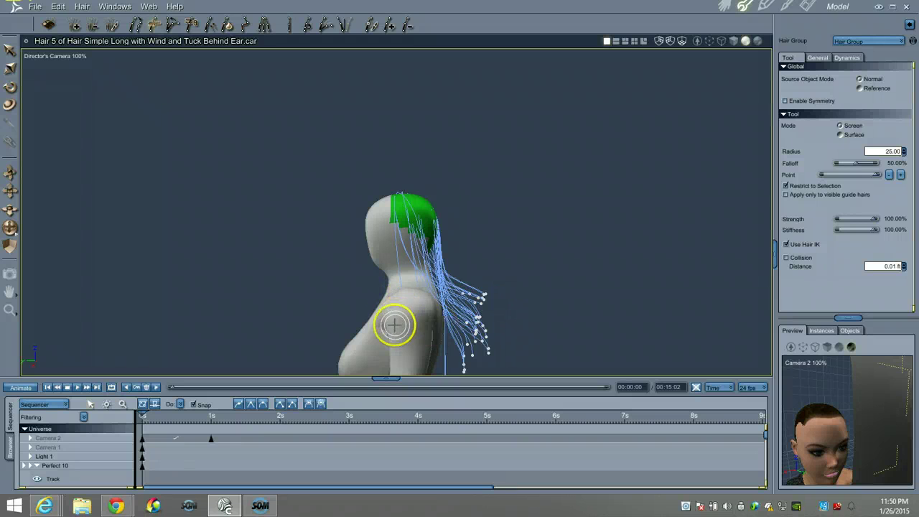
{"action": "mouse_move", "coordinate": [426, 314]}
{"action": "left_mouse_down"}
{"action": "mouse_move", "coordinate": [488, 302]}
{"action": "mouse_move", "coordinate": [478, 307]}
{"action": "mouse_move", "coordinate": [467, 294]}
{"action": "mouse_move", "coordinate": [483, 290]}
{"action": "mouse_move", "coordinate": [498, 308]}
{"action": "mouse_move", "coordinate": [484, 299]}
{"action": "mouse_move", "coordinate": [473, 349]}
{"action": "left_mouse_up"}
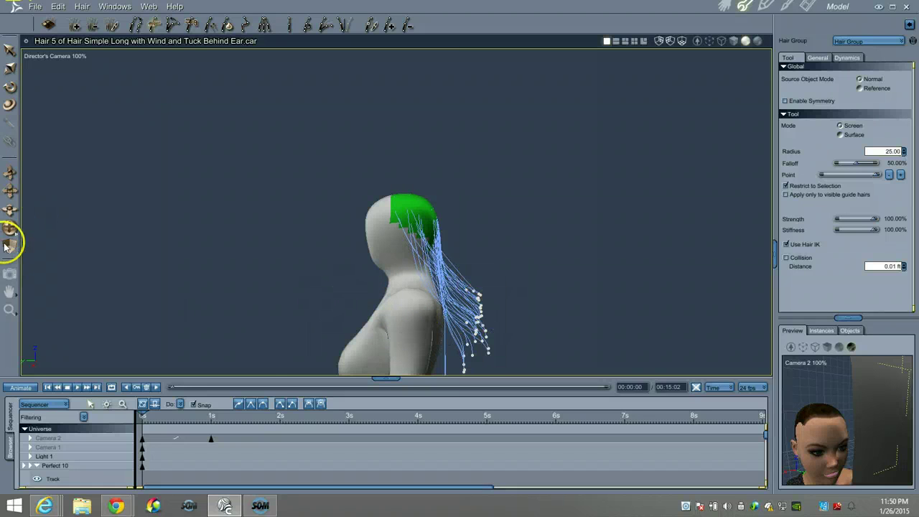
{"action": "left_click_drag", "start_coordinate": [10, 228], "coordinate": [10, 230]}
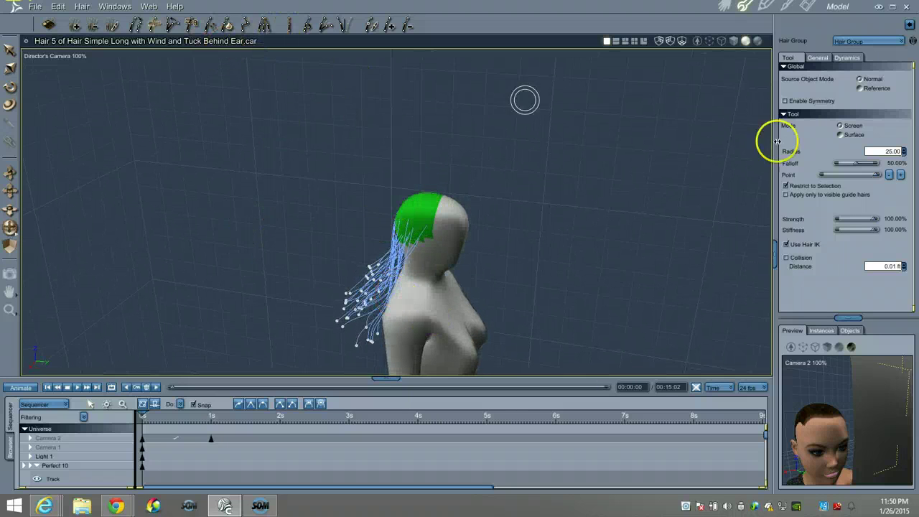
Push the guide hairs away from the scalp by a distance of 0.07 ft, restricted to the selection.
{"action": "left_click", "coordinate": [222, 26]}
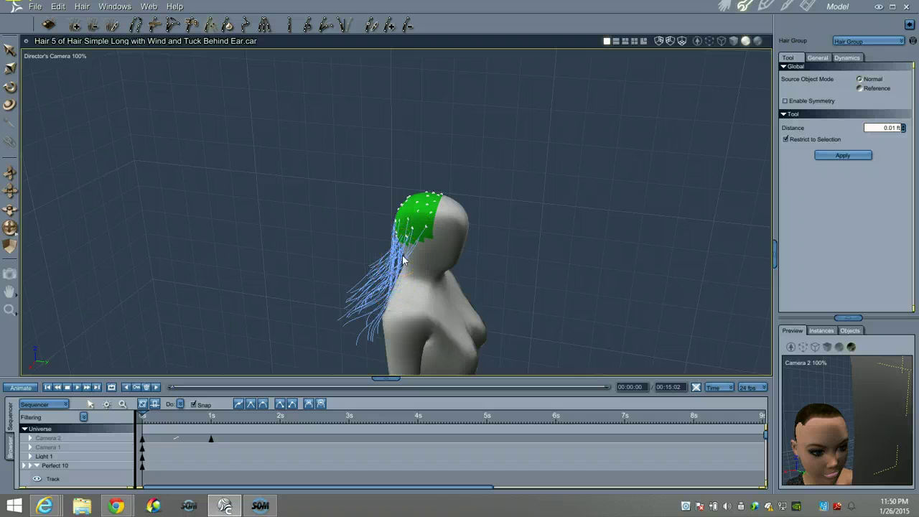
{"action": "left_click", "coordinate": [879, 127]}
{"action": "left_click", "coordinate": [852, 157]}
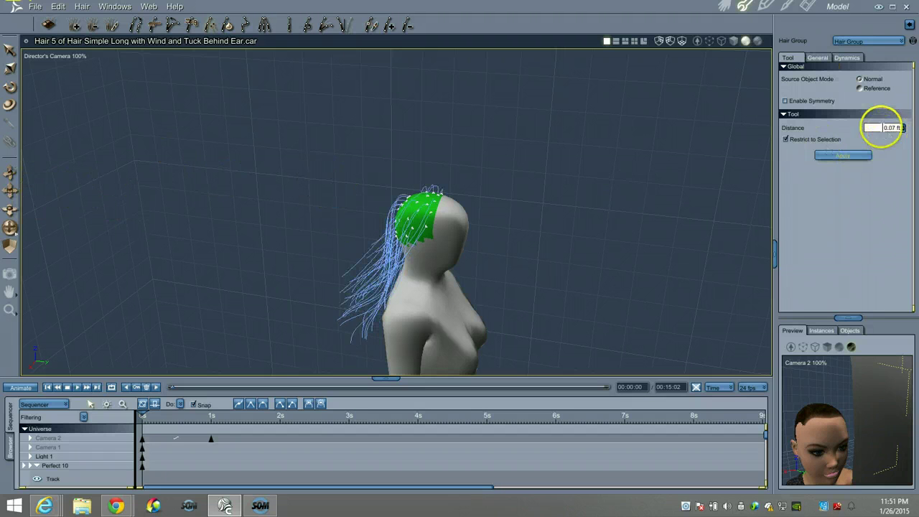
Drape all the lifted guide hairs over the head and shoulders and convert the drape to the guide hair shape.
{"action": "left_click_drag", "start_coordinate": [10, 231], "coordinate": [9, 230]}
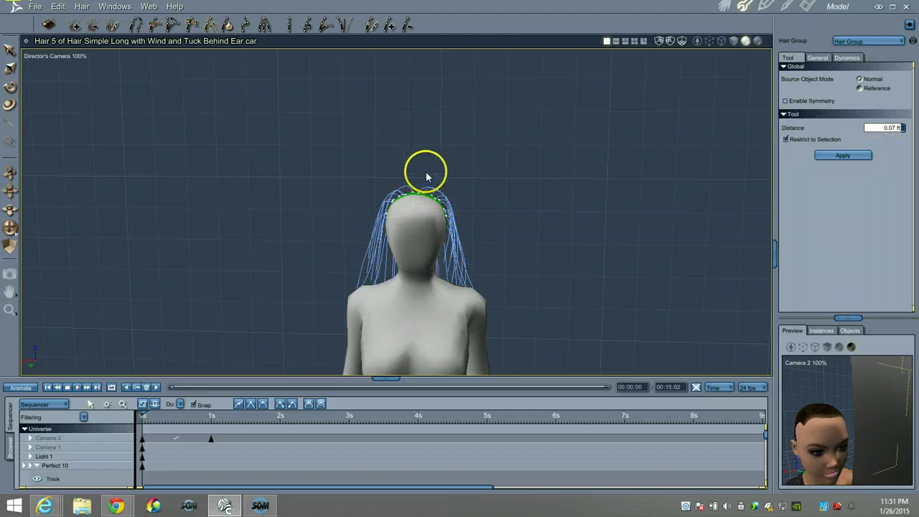
{"action": "left_click_drag", "start_coordinate": [10, 228], "coordinate": [77, 233]}
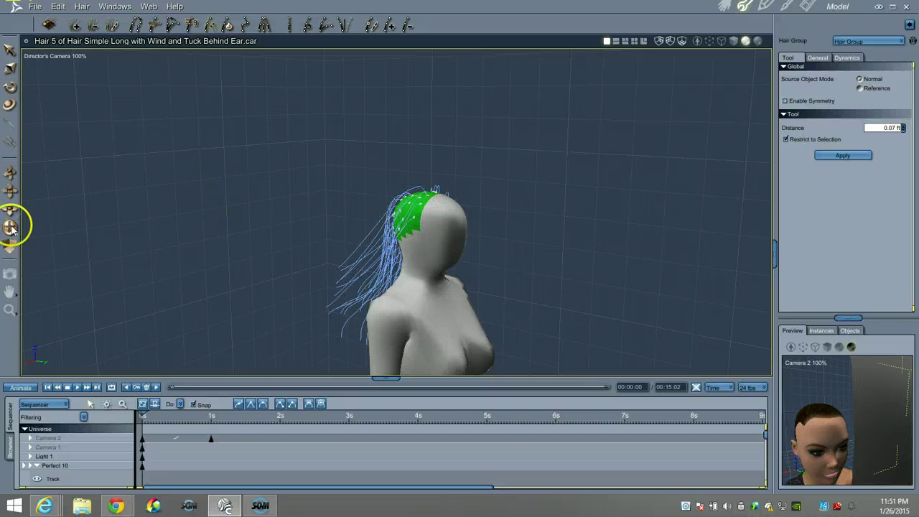
{"action": "left_click_drag", "start_coordinate": [9, 225], "coordinate": [10, 227]}
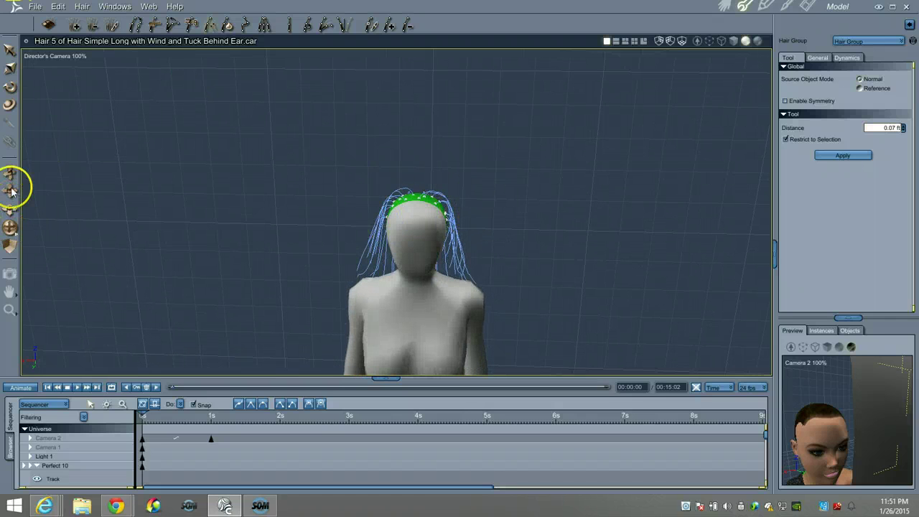
{"action": "left_click_drag", "start_coordinate": [8, 174], "coordinate": [8, 175]}
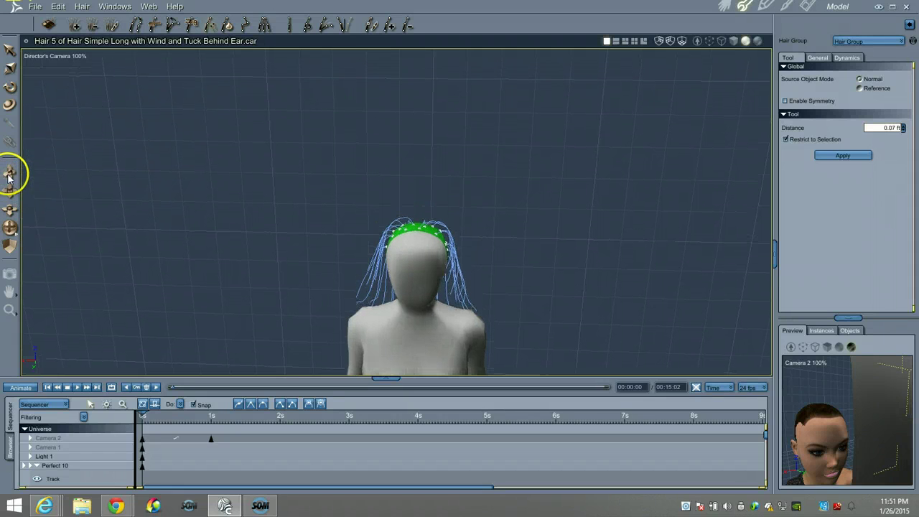
{"action": "left_click_drag", "start_coordinate": [10, 226], "coordinate": [11, 228]}
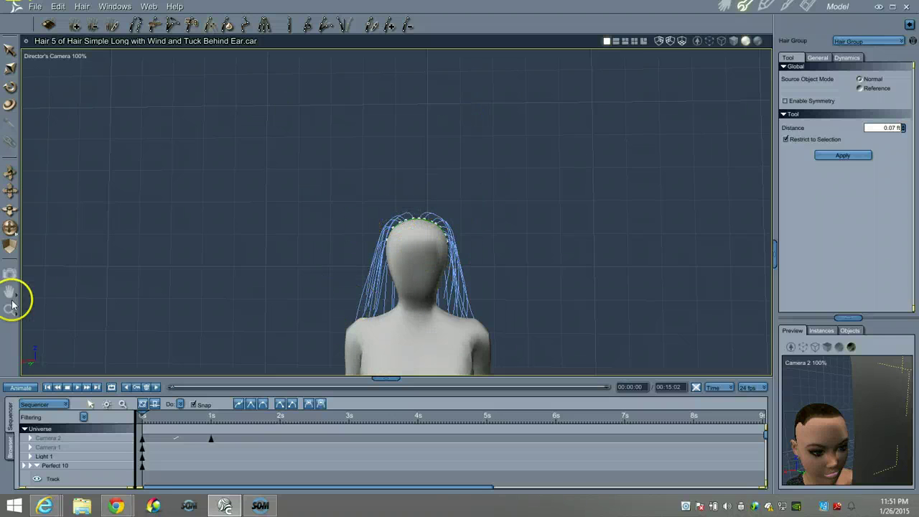
{"action": "left_click", "coordinate": [847, 57]}
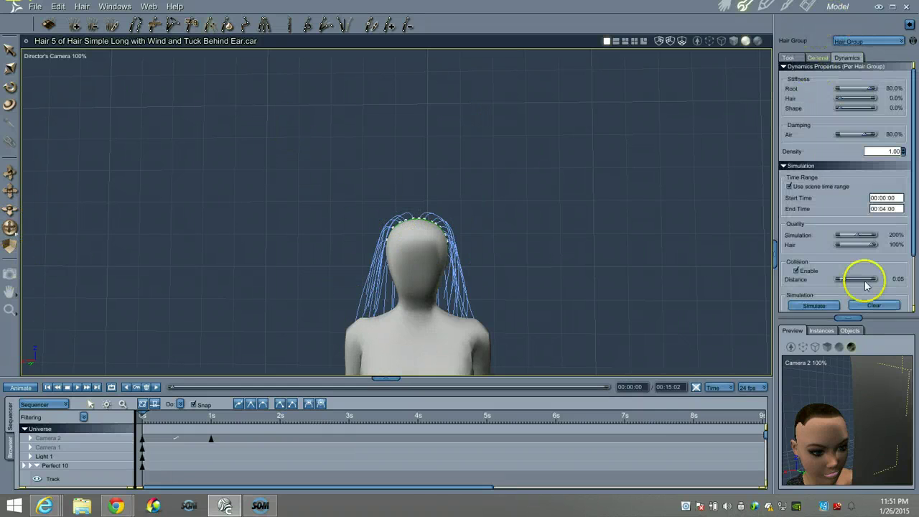
{"action": "scroll", "coordinate": [813, 293], "scroll_direction": "down", "scroll_amount": 2}
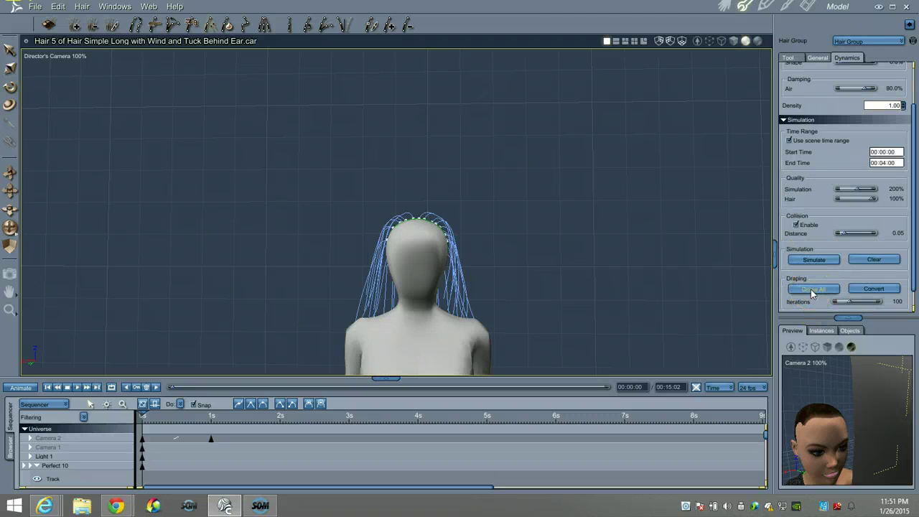
{"action": "left_click", "coordinate": [810, 289]}
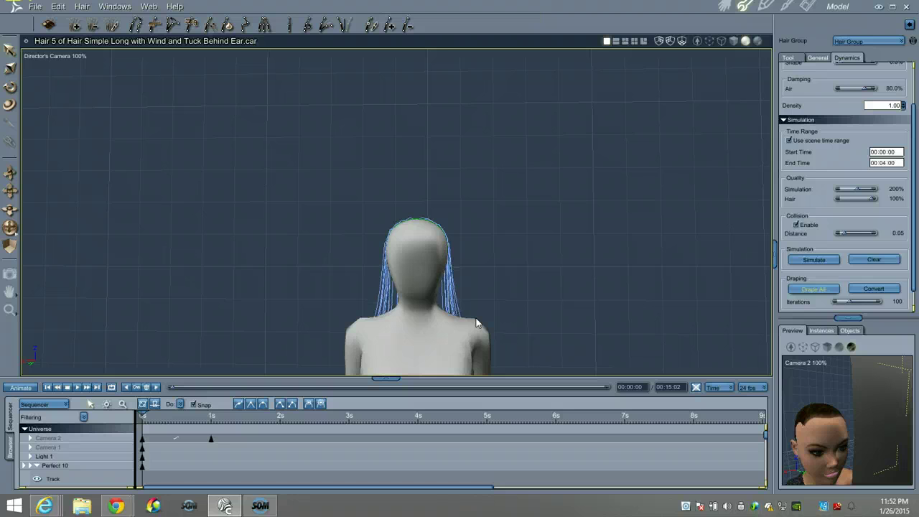
{"action": "left_click", "coordinate": [882, 290]}
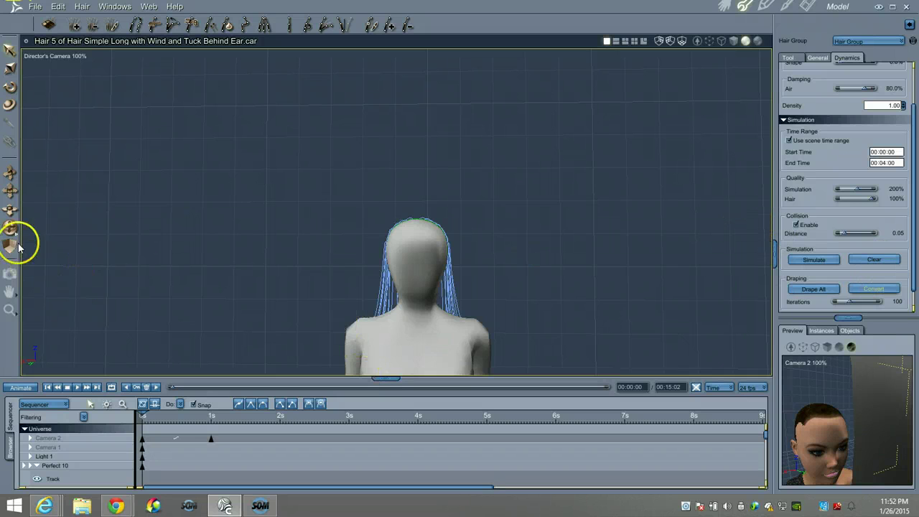
Cut the uneven guide hair ends across the back to a neat line just below the shoulders.
{"action": "left_click_drag", "start_coordinate": [15, 228], "coordinate": [15, 229]}
{"action": "left_click_drag", "start_coordinate": [9, 188], "coordinate": [10, 125]}
{"action": "left_click", "coordinate": [192, 26]}
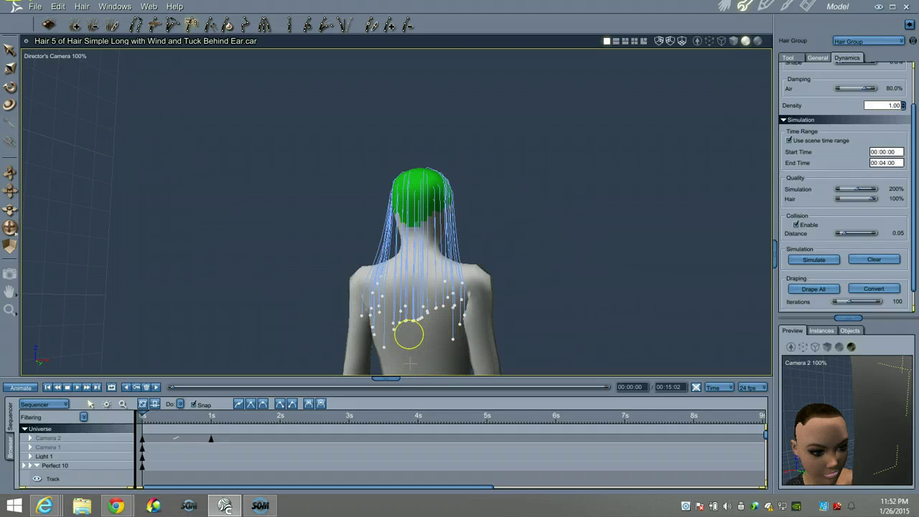
{"action": "mouse_move", "coordinate": [388, 330]}
{"action": "left_mouse_down"}
{"action": "mouse_move", "coordinate": [377, 333]}
{"action": "mouse_move", "coordinate": [367, 311]}
{"action": "mouse_move", "coordinate": [381, 315]}
{"action": "mouse_move", "coordinate": [364, 294]}
{"action": "mouse_move", "coordinate": [390, 318]}
{"action": "left_mouse_up"}
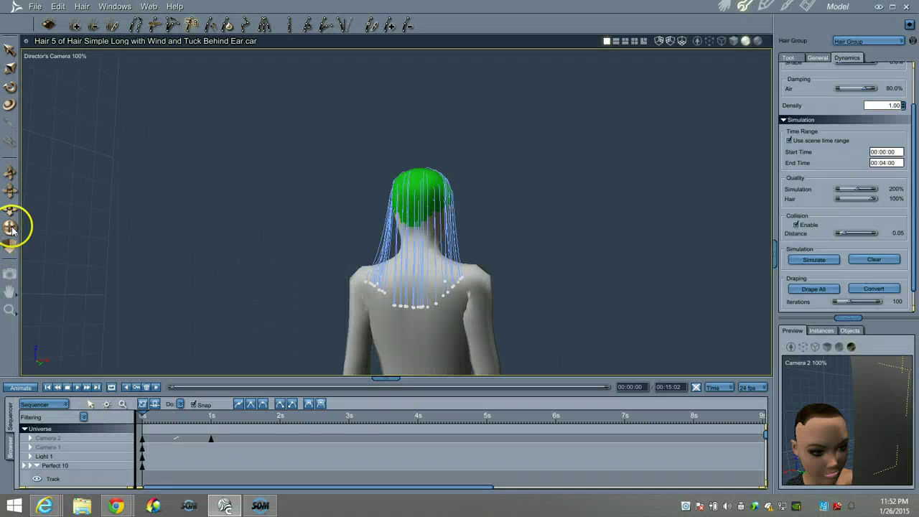
Insert new guide hairs in the sparse areas across the crown and back of the scalp.
{"action": "left_click_drag", "start_coordinate": [11, 230], "coordinate": [288, 288]}
{"action": "left_click", "coordinate": [10, 172]}
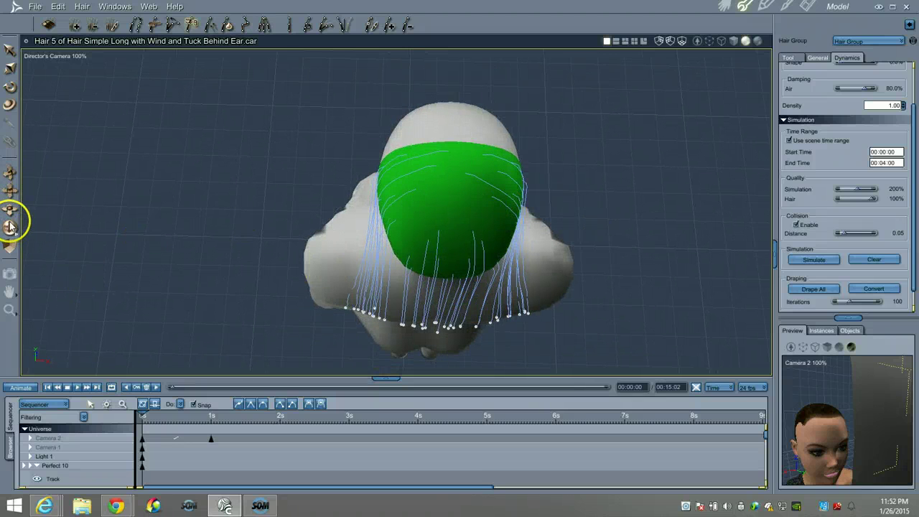
{"action": "left_click_drag", "start_coordinate": [11, 223], "coordinate": [11, 215]}
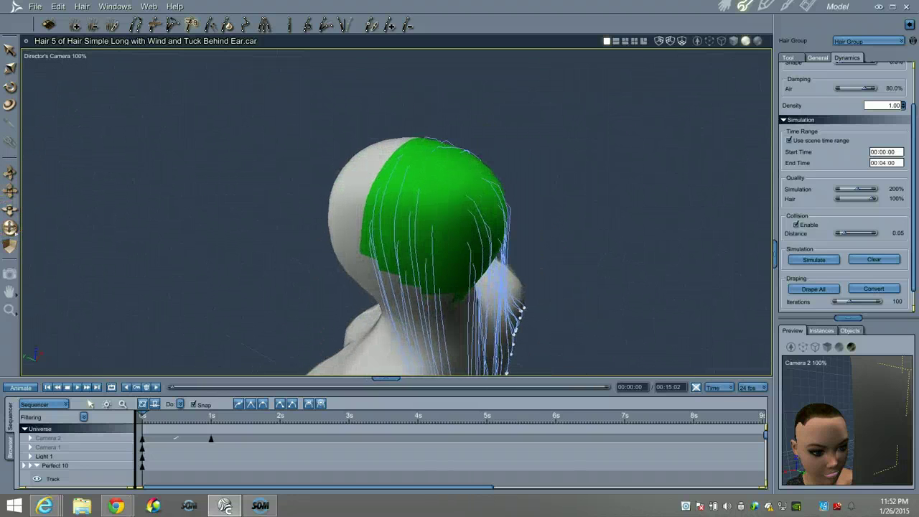
{"action": "left_click", "coordinate": [389, 27]}
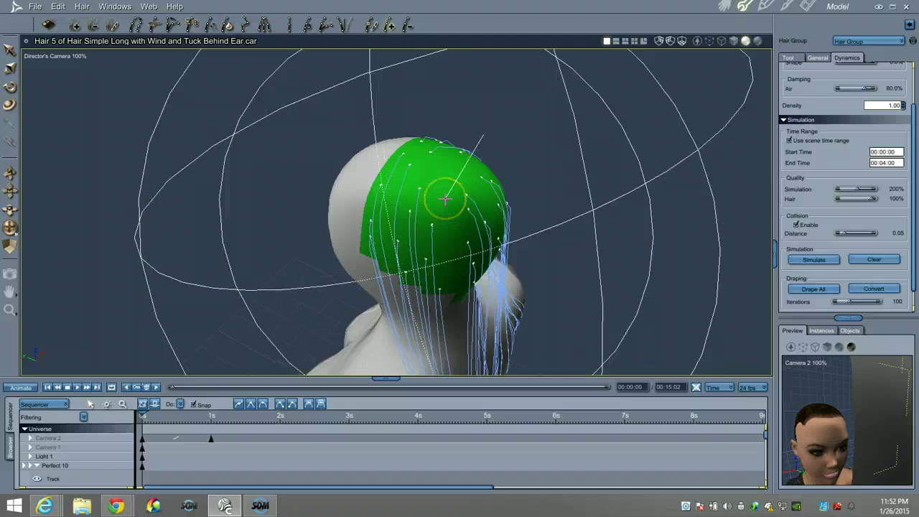
{"action": "left_click", "coordinate": [452, 178]}
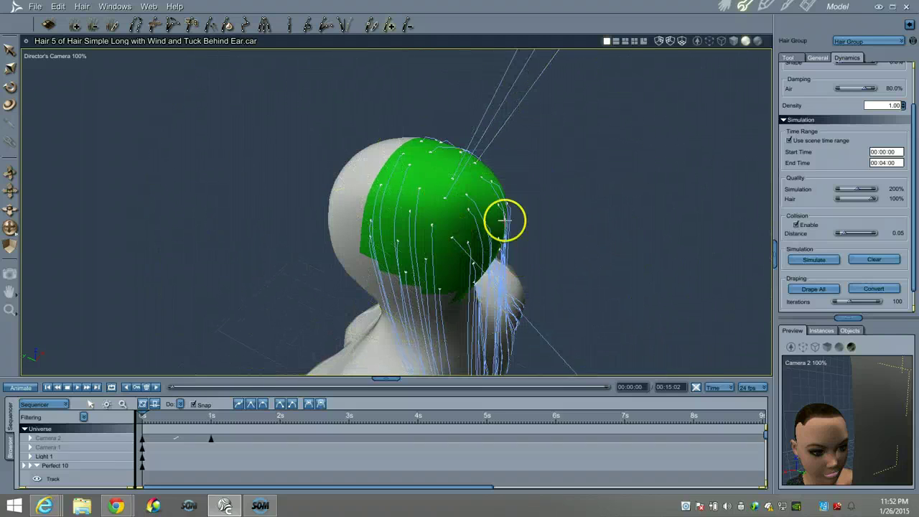
{"action": "left_click_drag", "start_coordinate": [16, 222], "coordinate": [10, 227]}
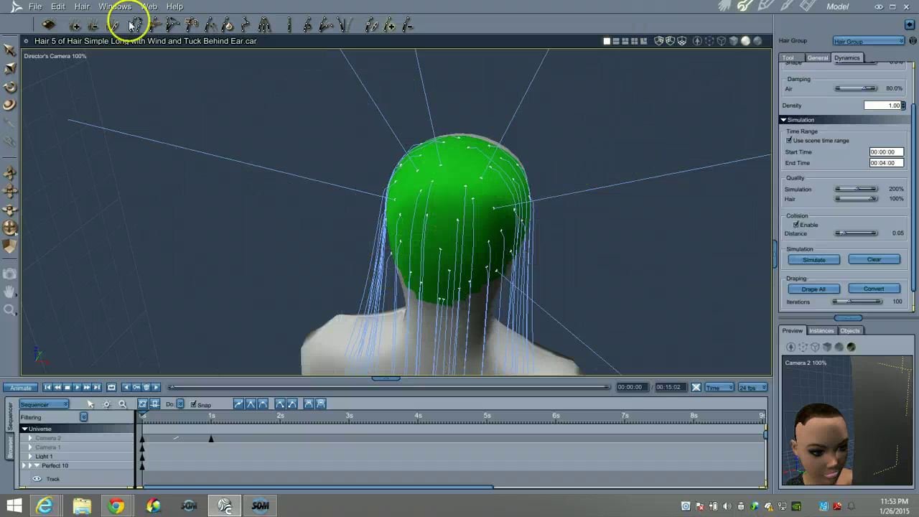
Undo the last misplaced guide hairs and insert replacements across the crown and the side of the scalp.
{"action": "left_click", "coordinate": [58, 7]}
{"action": "left_click", "coordinate": [62, 24]}
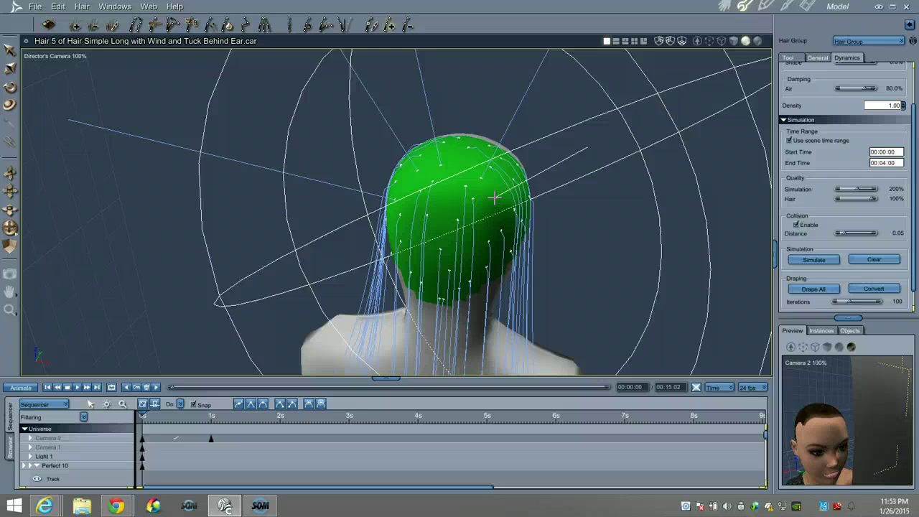
{"action": "left_click_drag", "start_coordinate": [494, 198], "coordinate": [465, 159]}
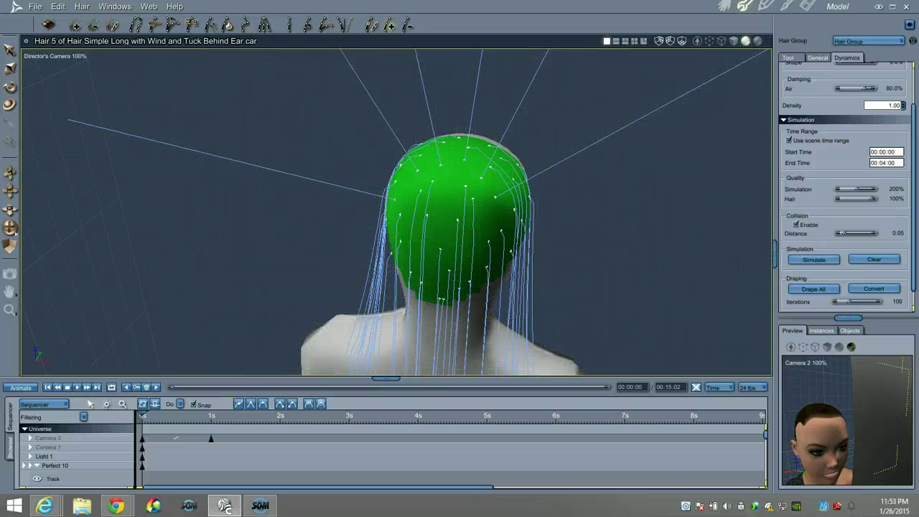
{"action": "left_click_drag", "start_coordinate": [9, 228], "coordinate": [11, 222]}
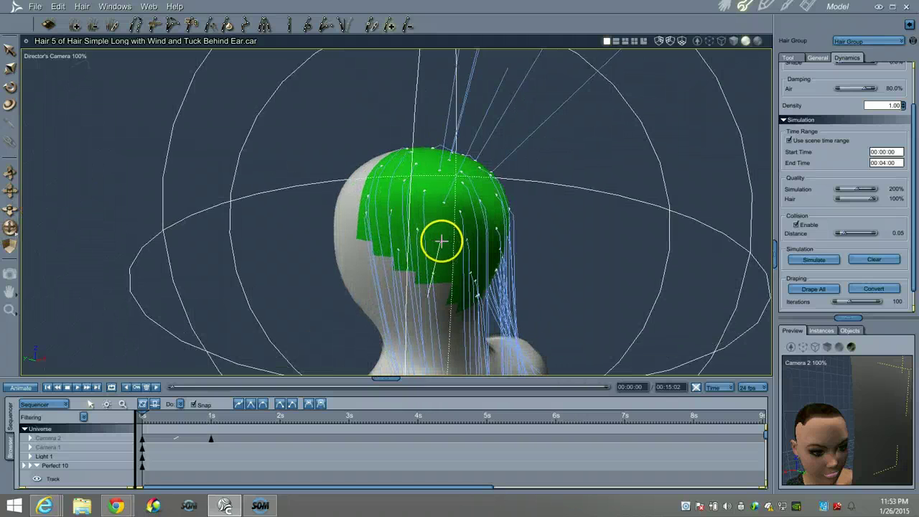
{"action": "left_click_drag", "start_coordinate": [443, 243], "coordinate": [173, 199]}
Drape all the guide hairs, including the newly inserted ones, with 100 iterations.
{"action": "left_click", "coordinate": [10, 227]}
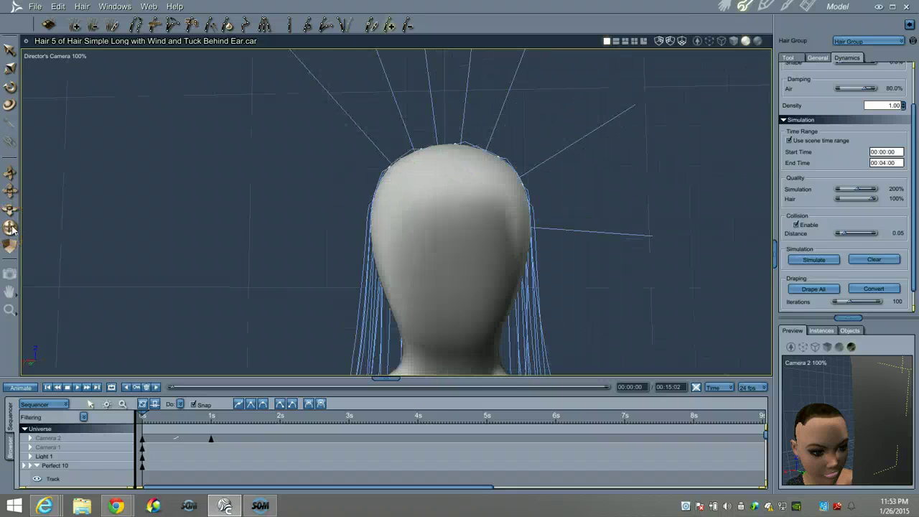
{"action": "left_click_drag", "start_coordinate": [10, 172], "coordinate": [9, 172]}
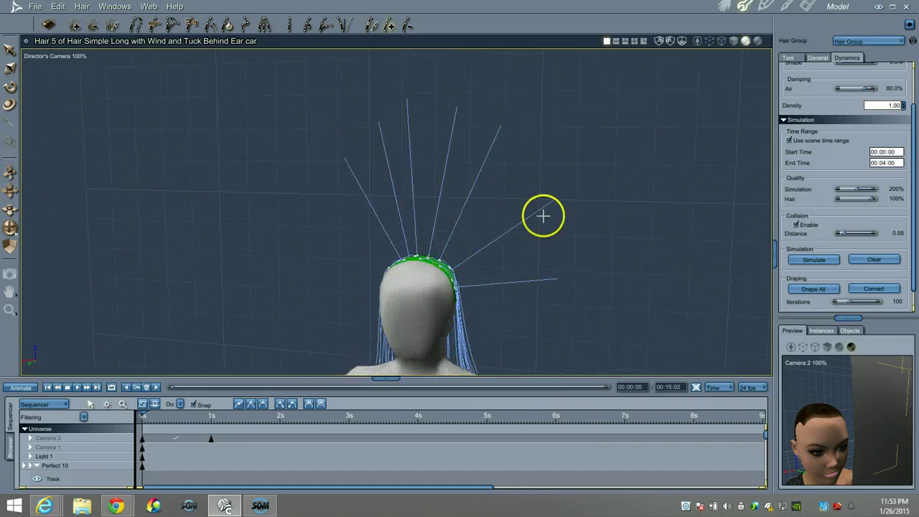
{"action": "left_click", "coordinate": [820, 295]}
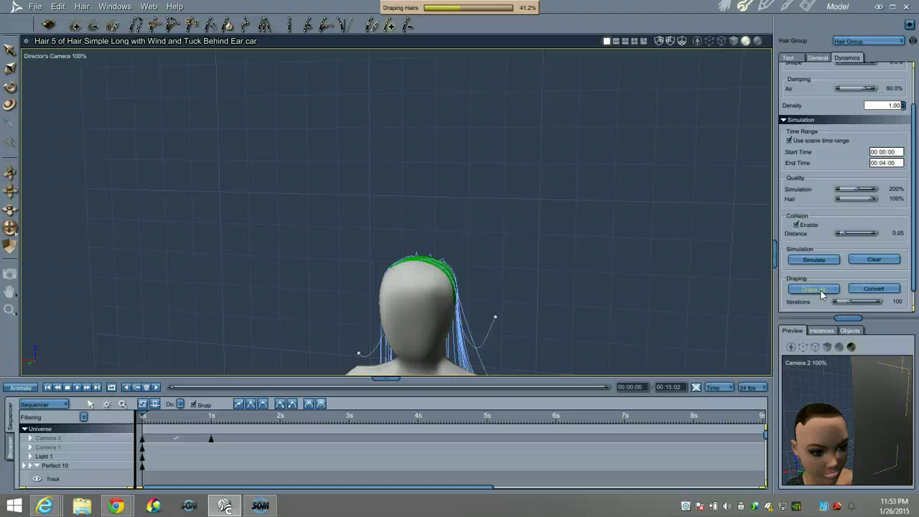
Review the hair group's general settings, examine the draped guide hairs, and check the generated hair on the figure in the assembled scene.
{"action": "left_click", "coordinate": [815, 59]}
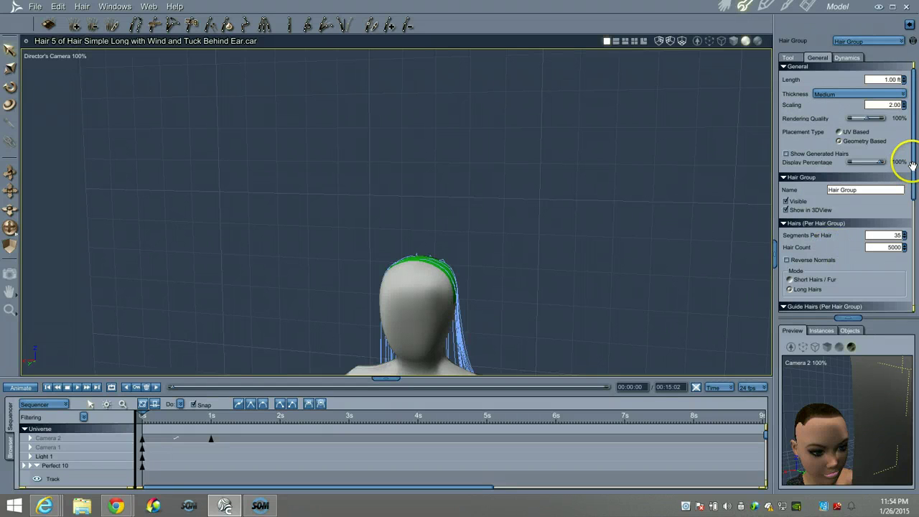
{"action": "left_click", "coordinate": [911, 165]}
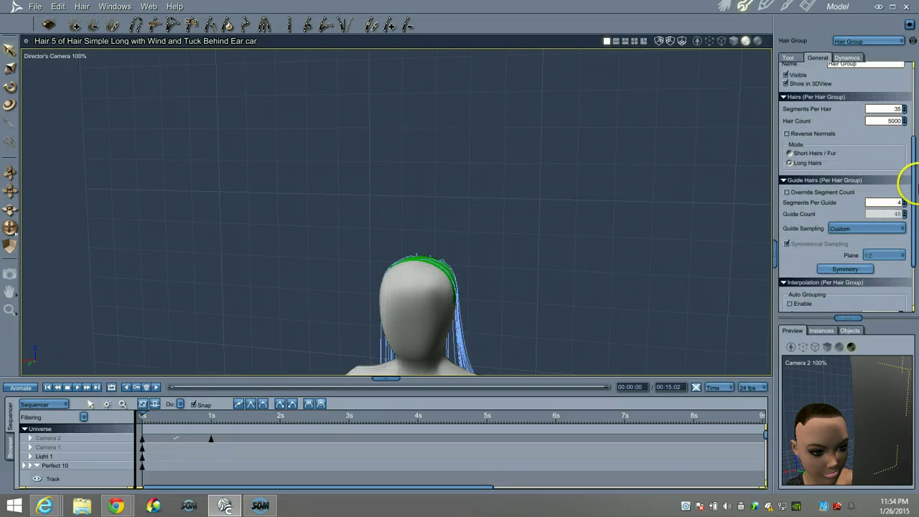
{"action": "left_click_drag", "start_coordinate": [910, 203], "coordinate": [906, 72]}
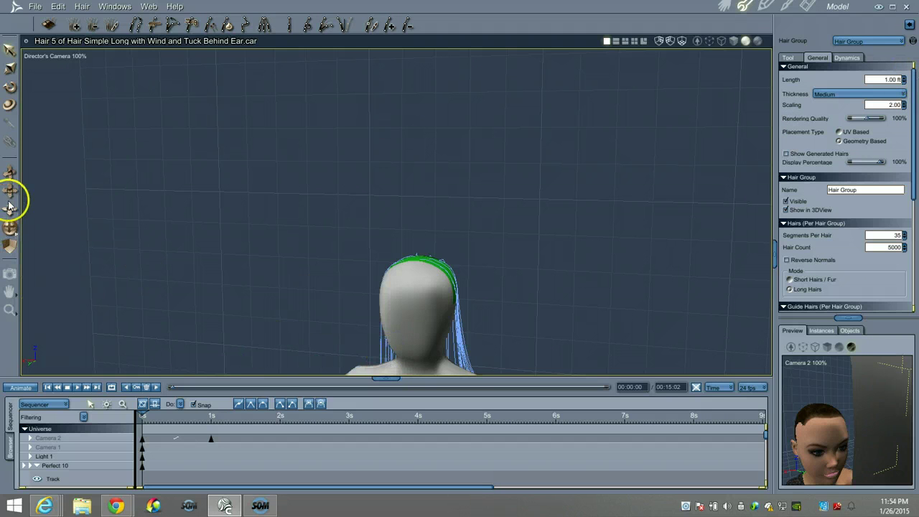
{"action": "left_click_drag", "start_coordinate": [10, 188], "coordinate": [10, 191]}
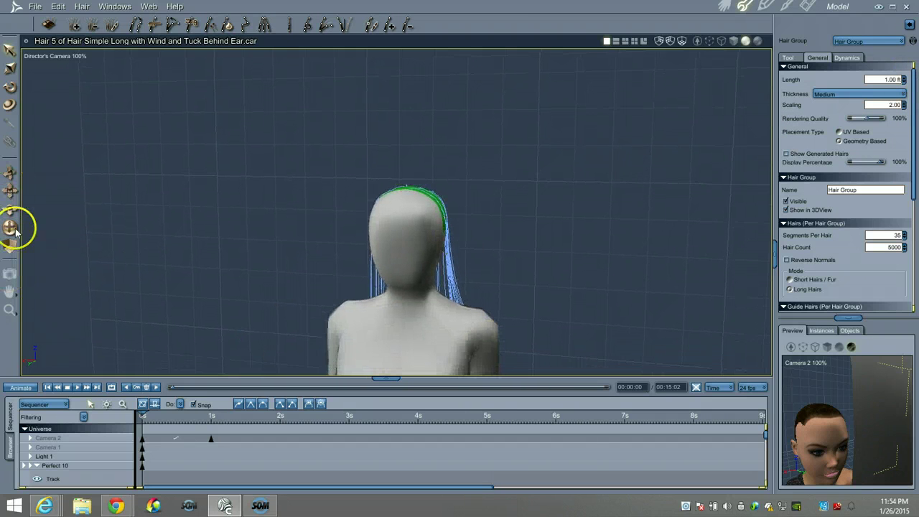
{"action": "left_click_drag", "start_coordinate": [16, 229], "coordinate": [13, 230]}
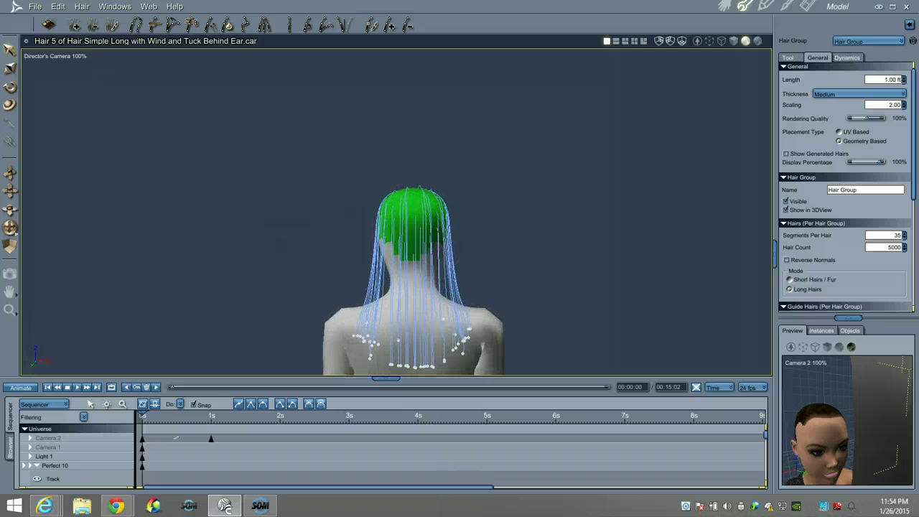
{"action": "left_click", "coordinate": [189, 24]}
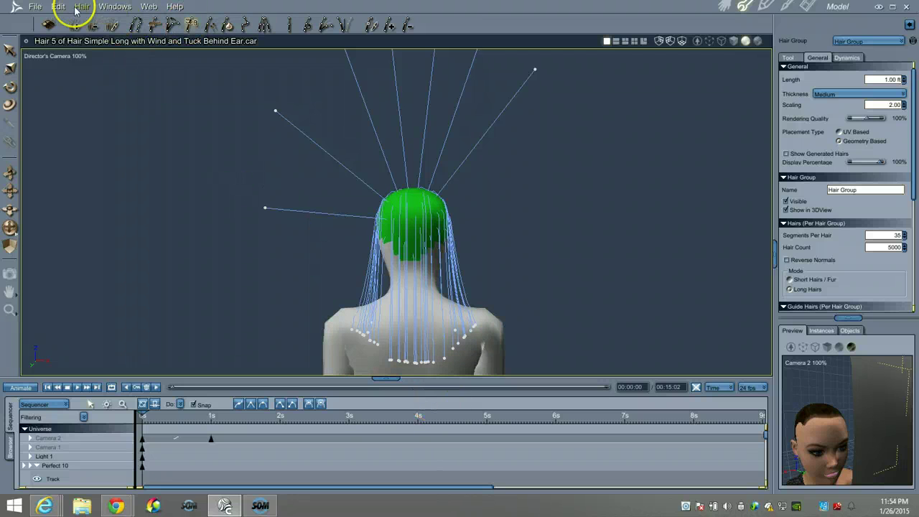
{"action": "left_click", "coordinate": [723, 6]}
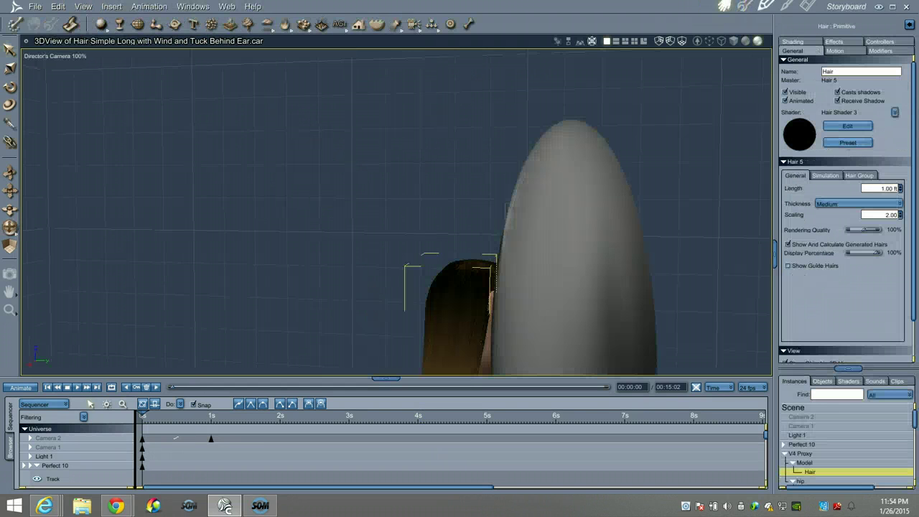
{"action": "left_click", "coordinate": [743, 8]}
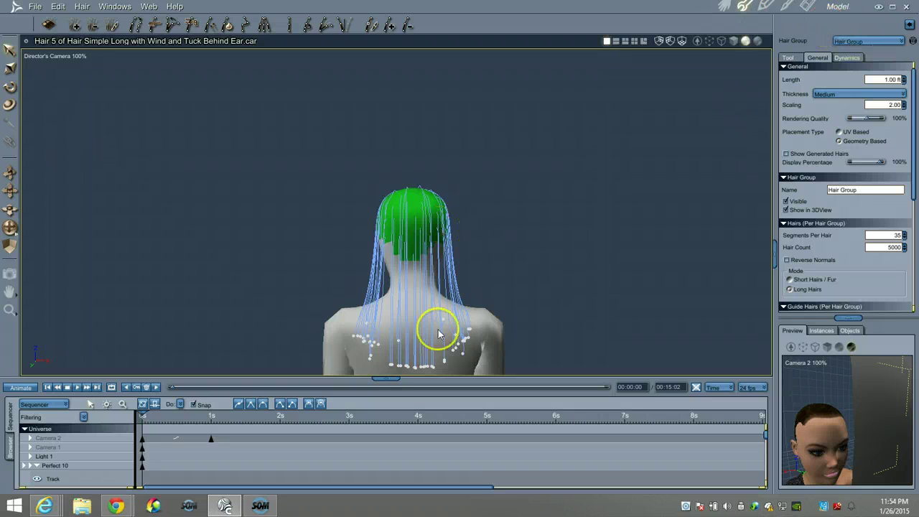
Trim the uneven guide hair ends across the back to a neater line below the shoulders.
{"action": "left_click", "coordinate": [847, 58]}
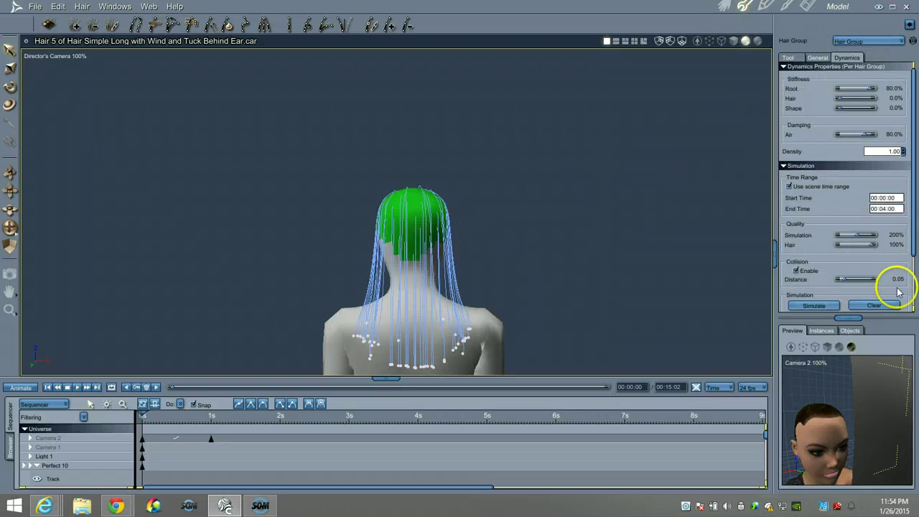
{"action": "scroll", "coordinate": [902, 215], "scroll_direction": "down", "scroll_amount": 3}
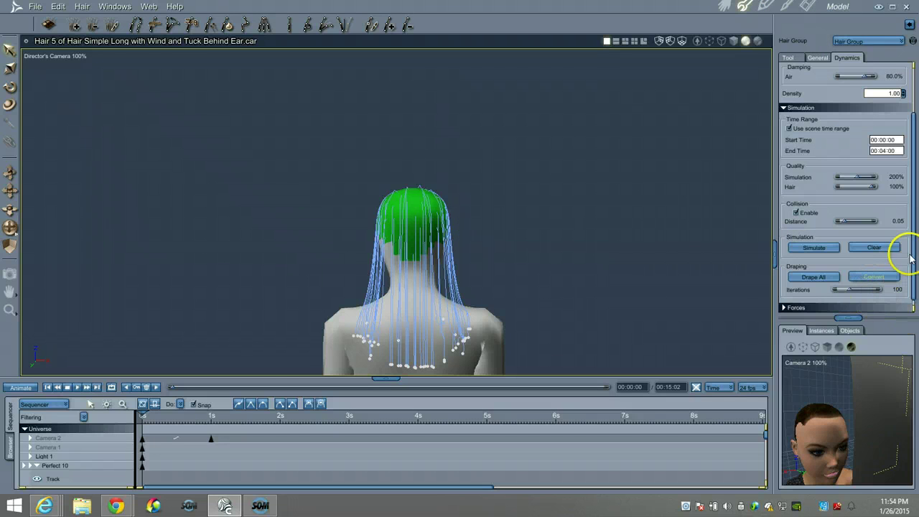
{"action": "left_click", "coordinate": [192, 26]}
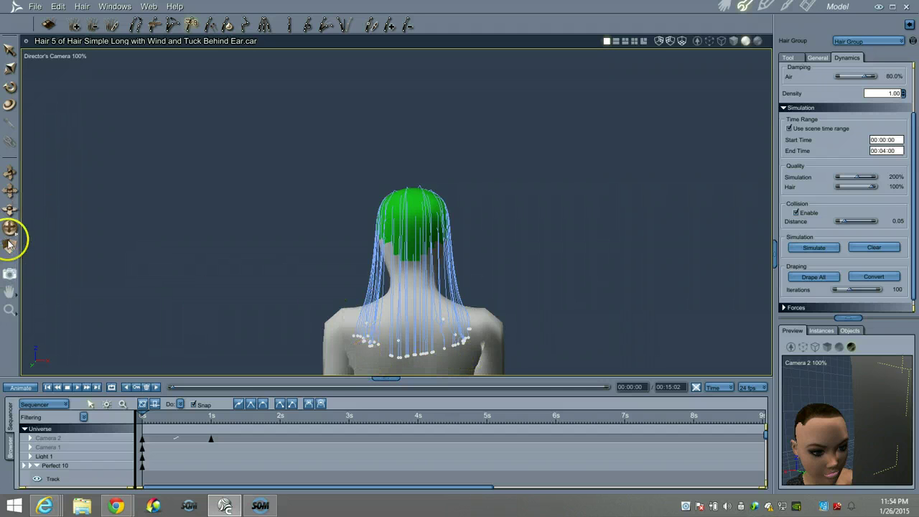
Push the selected guide hairs outward from the head and shoulders with a distance of 0.07 ft, restricted to the selection.
{"action": "left_click_drag", "start_coordinate": [15, 229], "coordinate": [12, 233]}
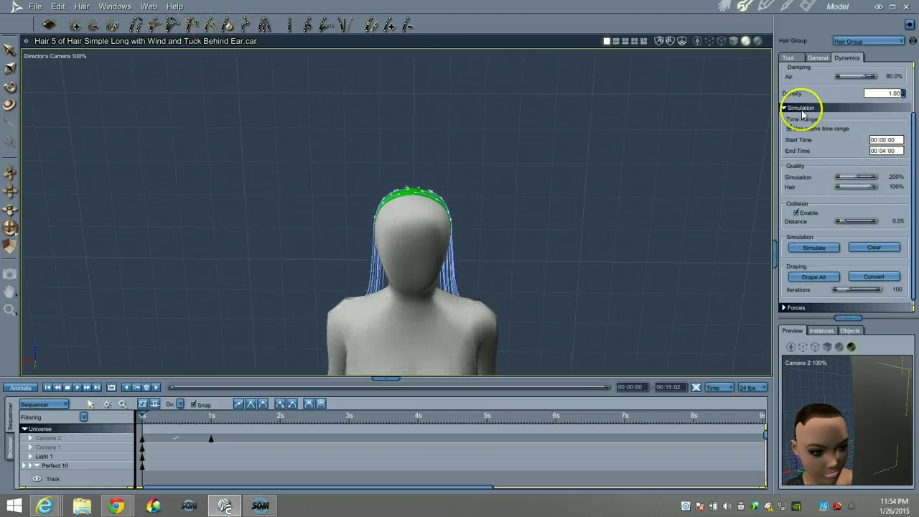
{"action": "left_click", "coordinate": [788, 56]}
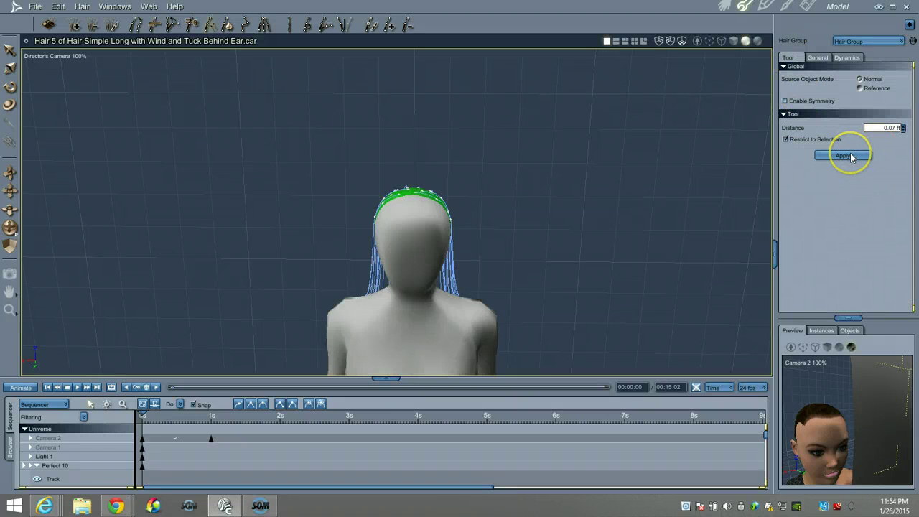
{"action": "left_click", "coordinate": [847, 156]}
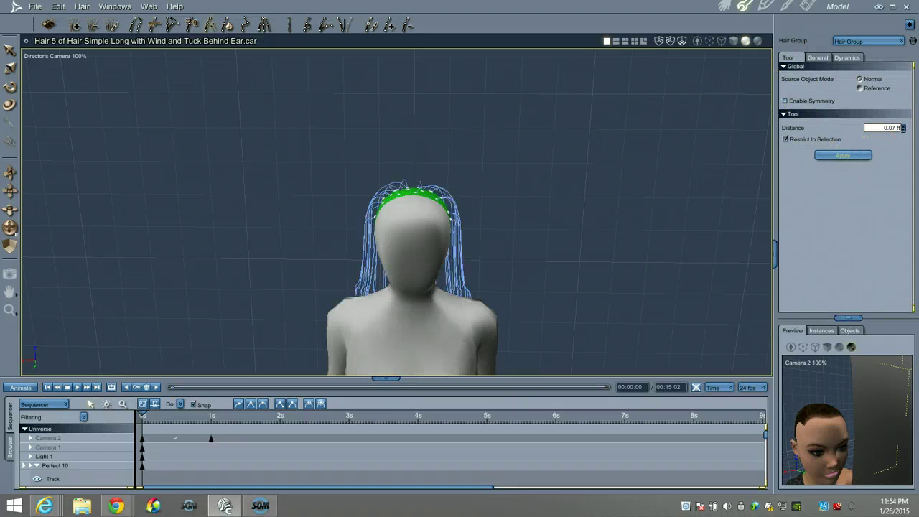
{"action": "mouse_move", "coordinate": [10, 227]}
{"action": "left_mouse_down"}
{"action": "mouse_move", "coordinate": [16, 214]}
{"action": "mouse_move", "coordinate": [10, 227]}
{"action": "left_mouse_up"}
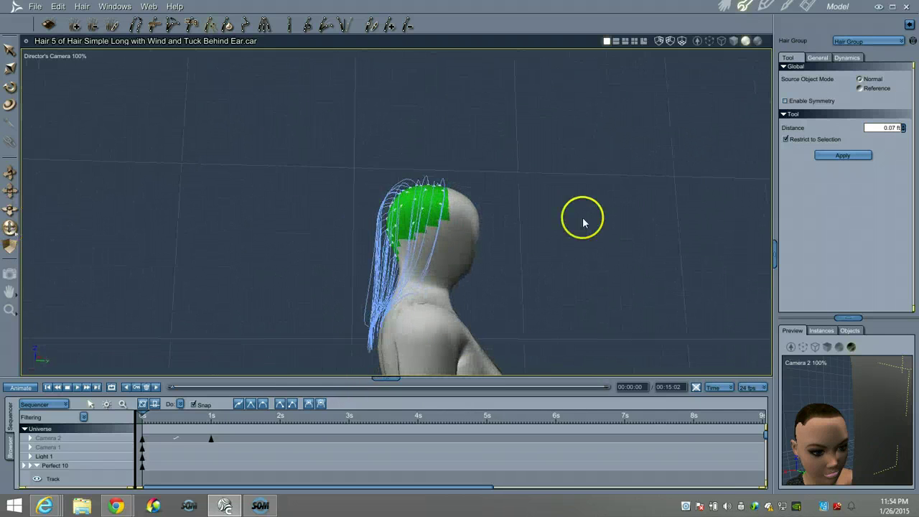
{"action": "left_click_drag", "start_coordinate": [582, 220], "coordinate": [50, 260]}
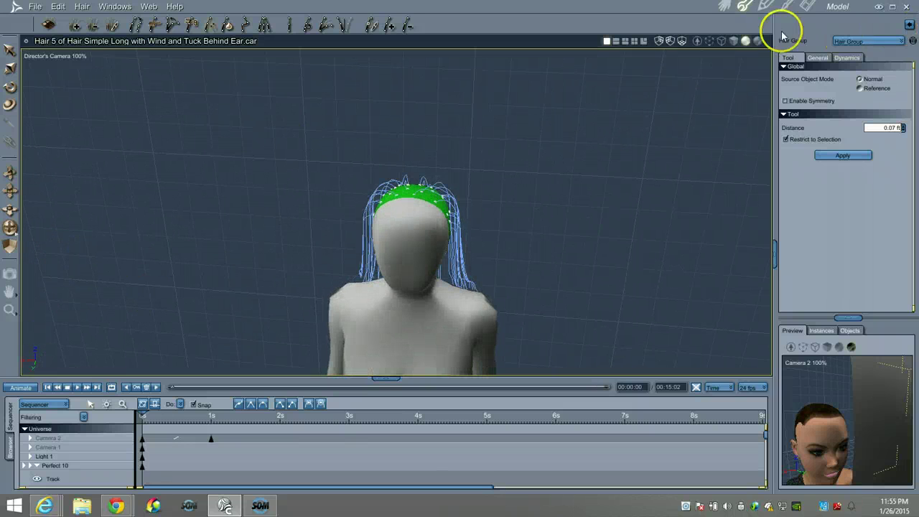
Select the face collision sphere in the assembled scene and move it well away from the figure's head.
{"action": "left_click", "coordinate": [725, 8]}
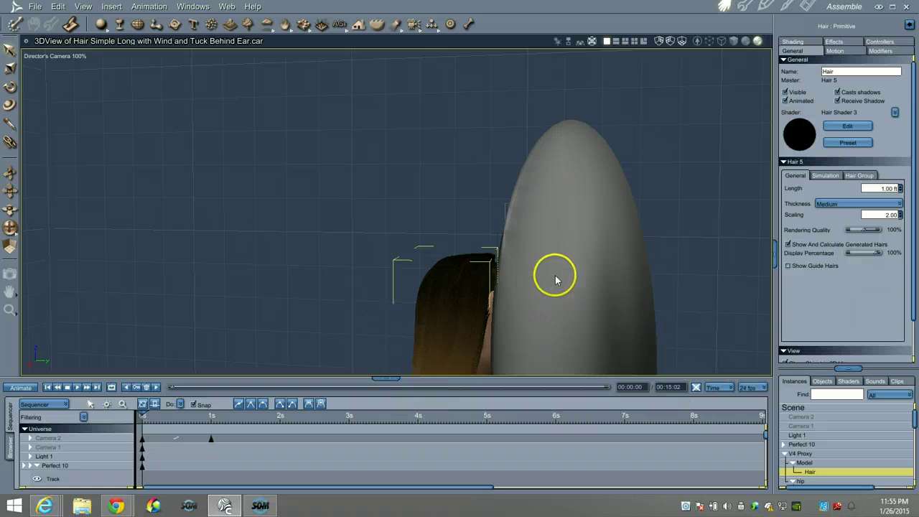
{"action": "scroll", "coordinate": [554, 278], "scroll_direction": "down", "scroll_amount": 3}
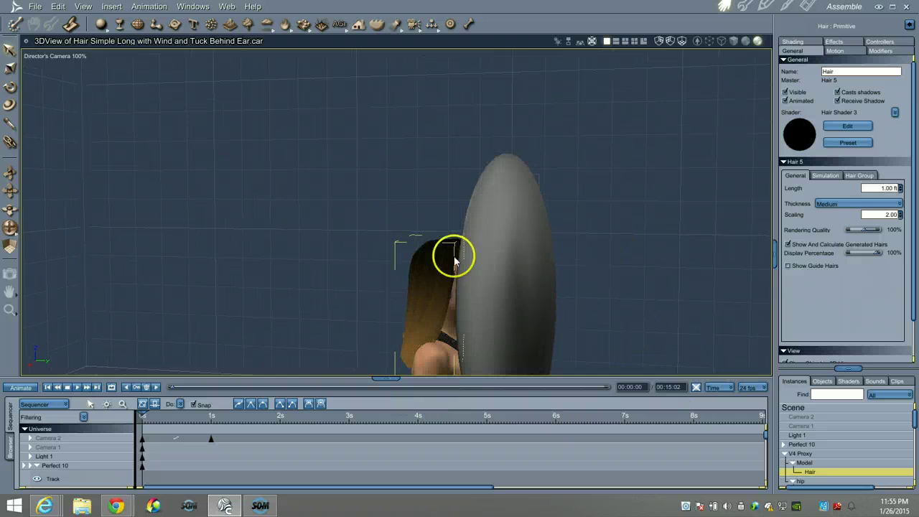
{"action": "scroll", "coordinate": [498, 297], "scroll_direction": "down", "scroll_amount": 3}
{"action": "right_click", "coordinate": [463, 277]}
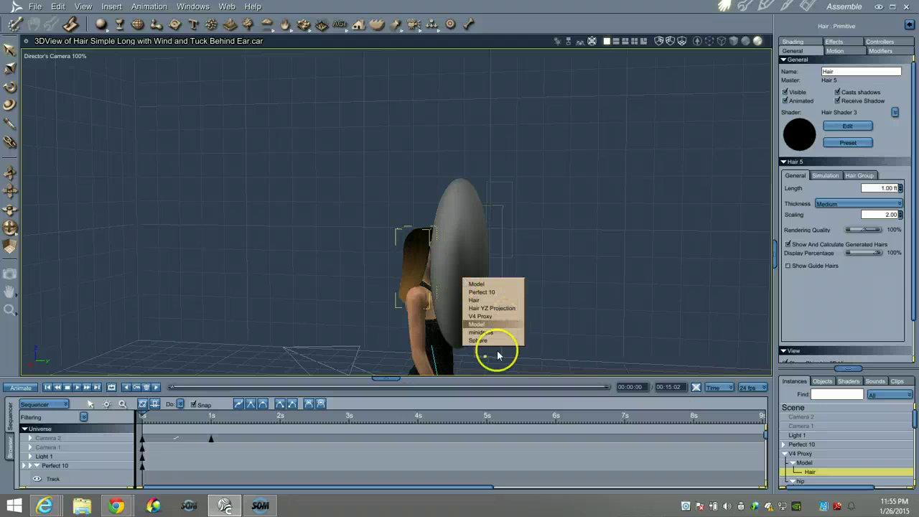
{"action": "left_click_drag", "start_coordinate": [493, 342], "coordinate": [492, 342]}
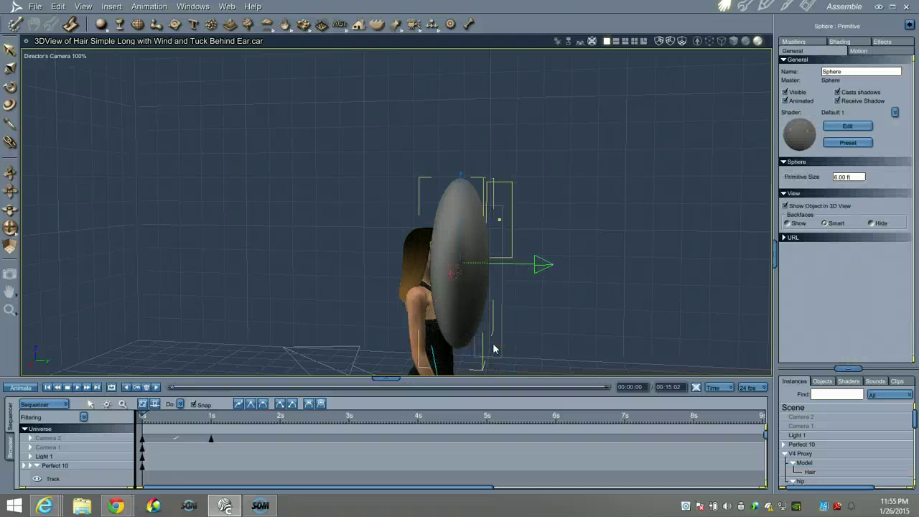
{"action": "left_click_drag", "start_coordinate": [451, 274], "coordinate": [496, 223]}
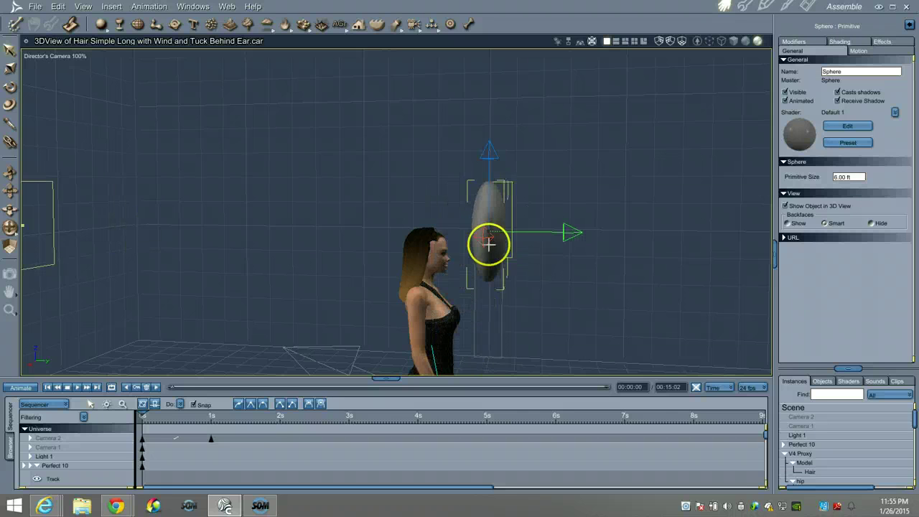
{"action": "left_click_drag", "start_coordinate": [488, 242], "coordinate": [500, 229]}
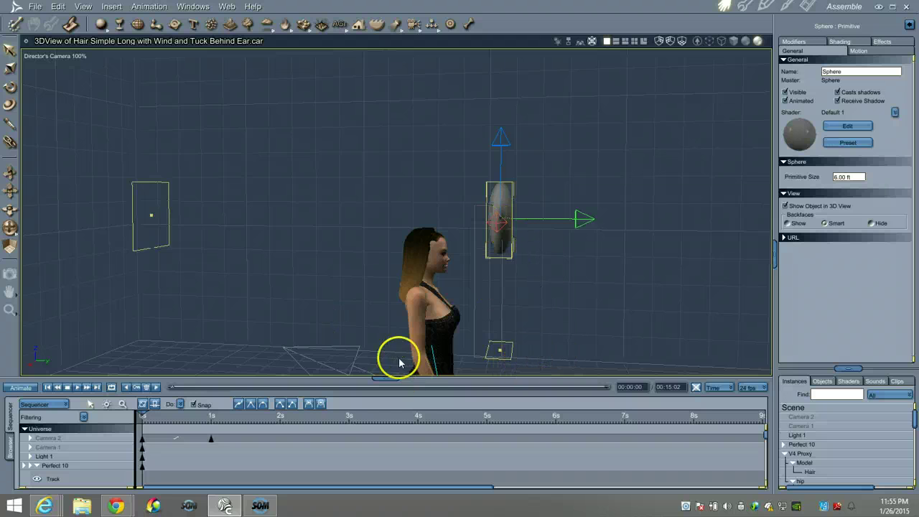
Select the hair object and examine the generated hair up close from the side and front of the figure.
{"action": "left_click_drag", "start_coordinate": [11, 228], "coordinate": [11, 229]}
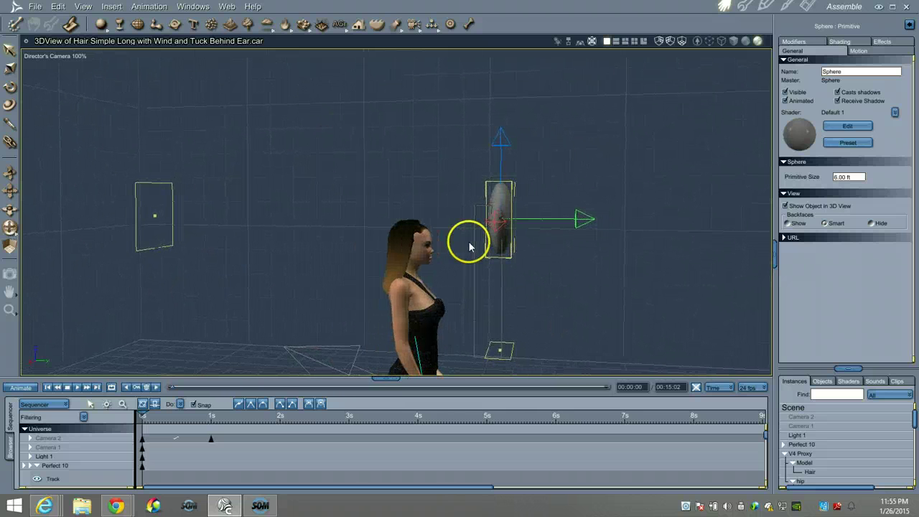
{"action": "left_click", "coordinate": [810, 471]}
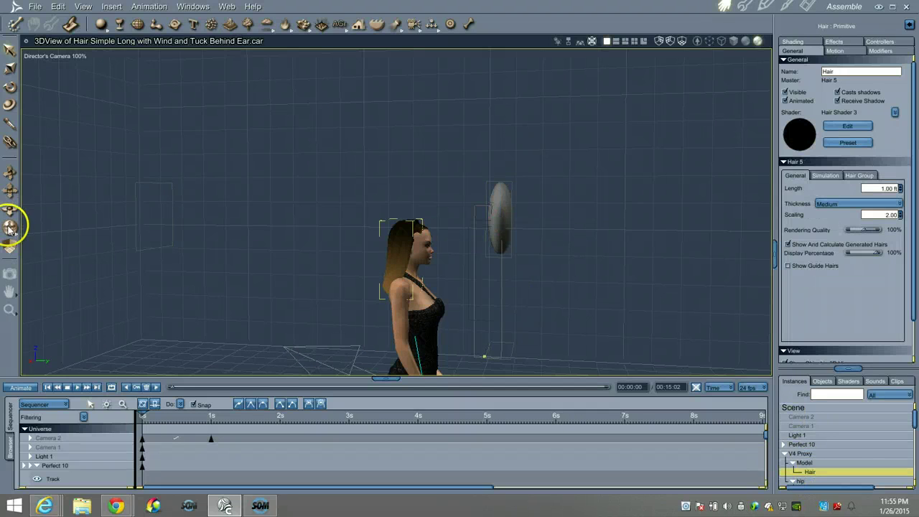
{"action": "left_click_drag", "start_coordinate": [10, 229], "coordinate": [6, 228]}
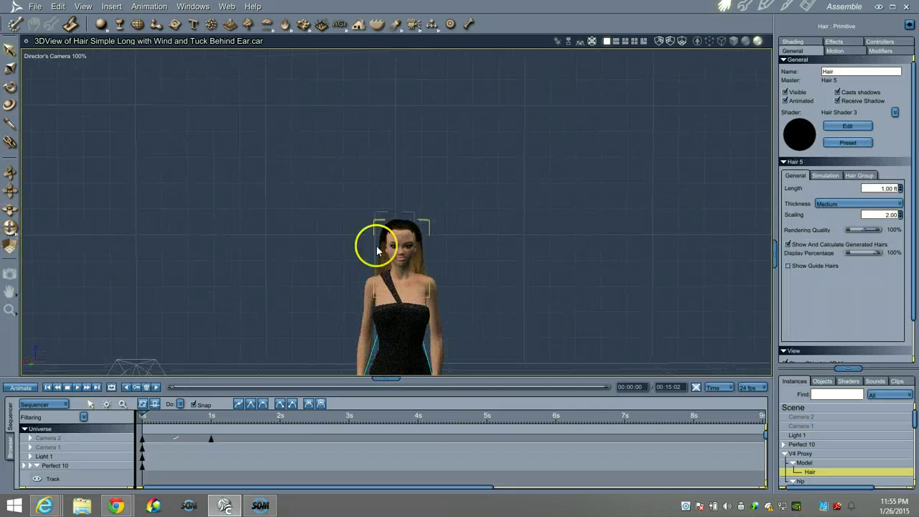
{"action": "left_click_drag", "start_coordinate": [10, 174], "coordinate": [9, 174]}
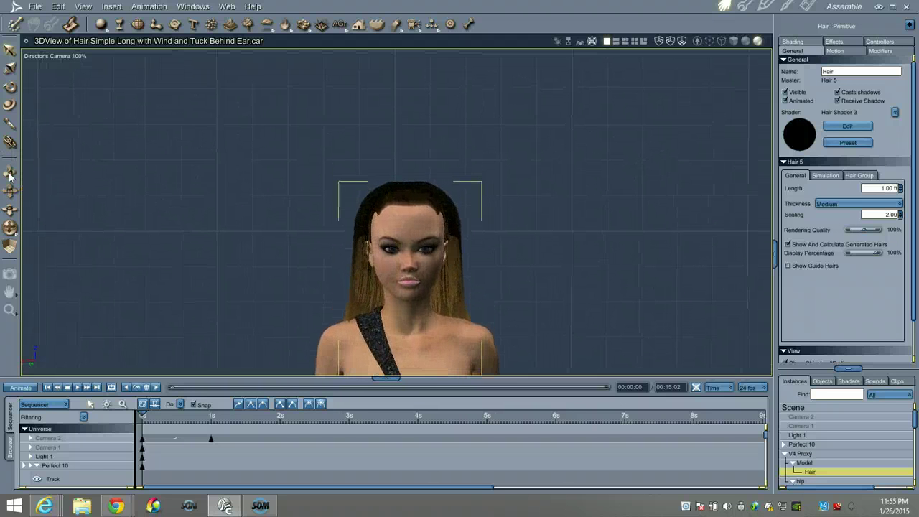
{"action": "left_click_drag", "start_coordinate": [10, 227], "coordinate": [464, 241]}
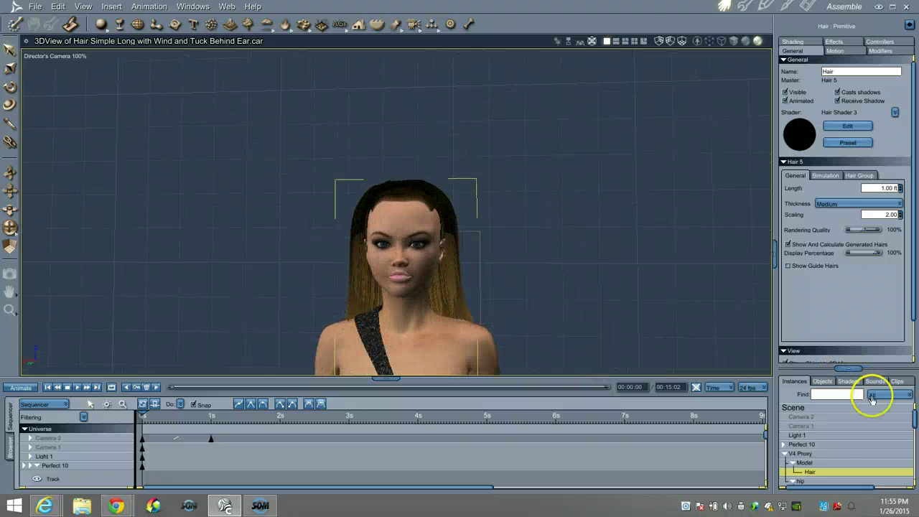
Return to hair modelling and create a new hair group named Front Swooping Hair.
{"action": "left_click", "coordinate": [745, 11]}
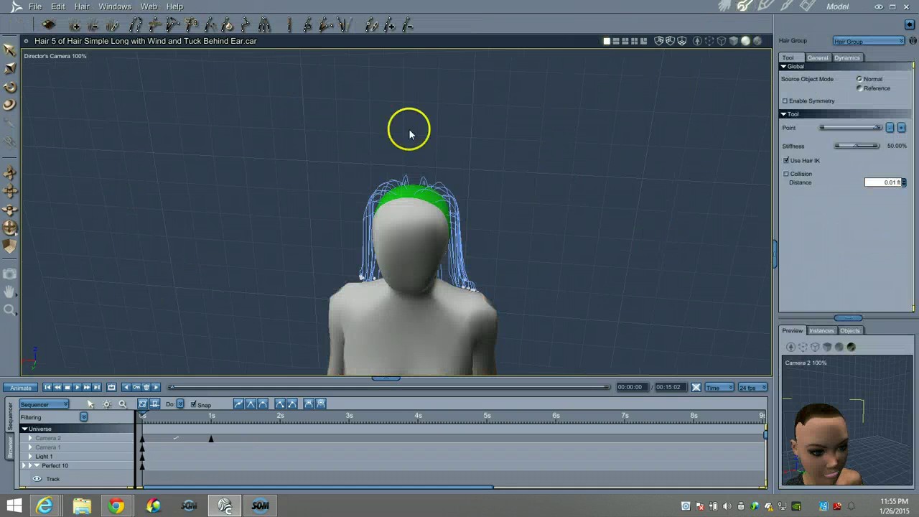
{"action": "left_click", "coordinate": [901, 43]}
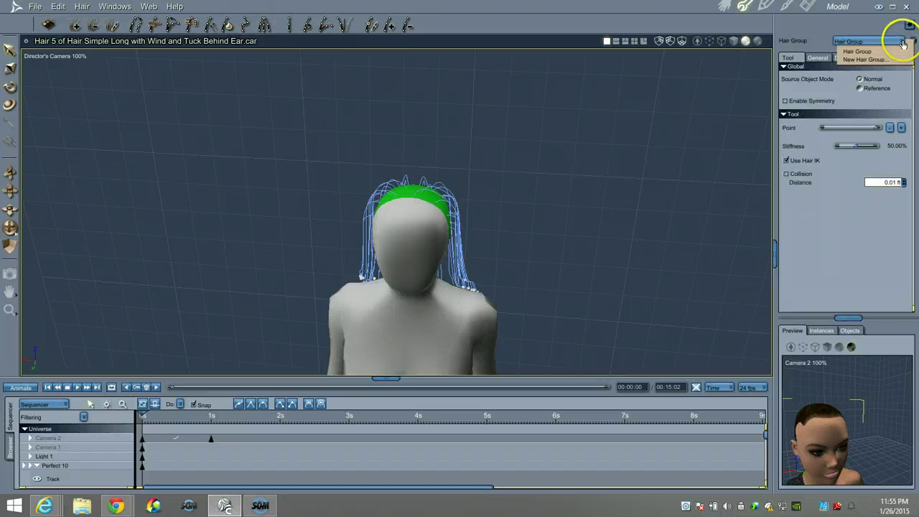
{"action": "left_click", "coordinate": [882, 63]}
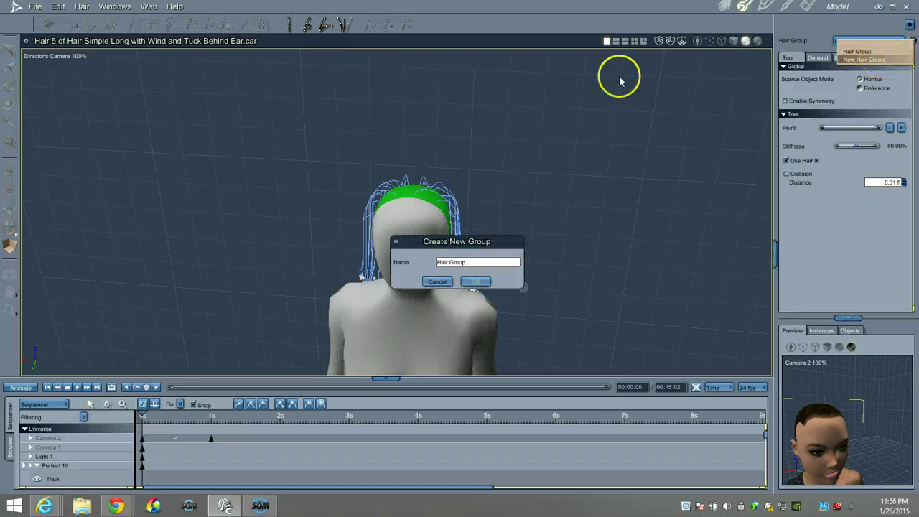
{"action": "type", "text": "Front "}
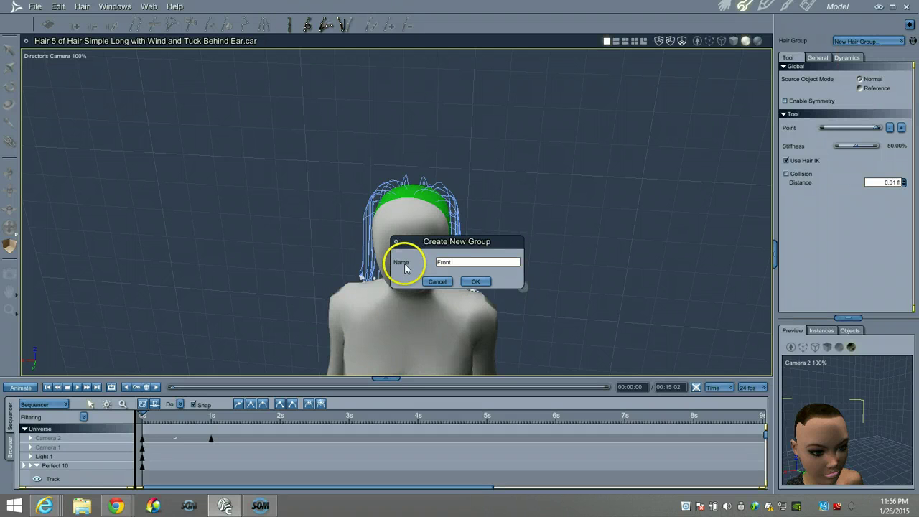
{"action": "type", "text": "Swooping Hair"}
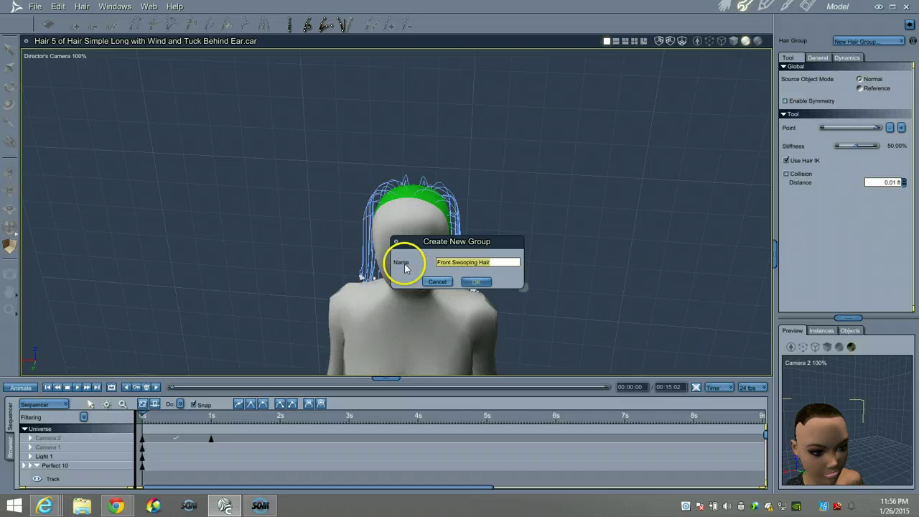
{"action": "key", "text": "Return"}
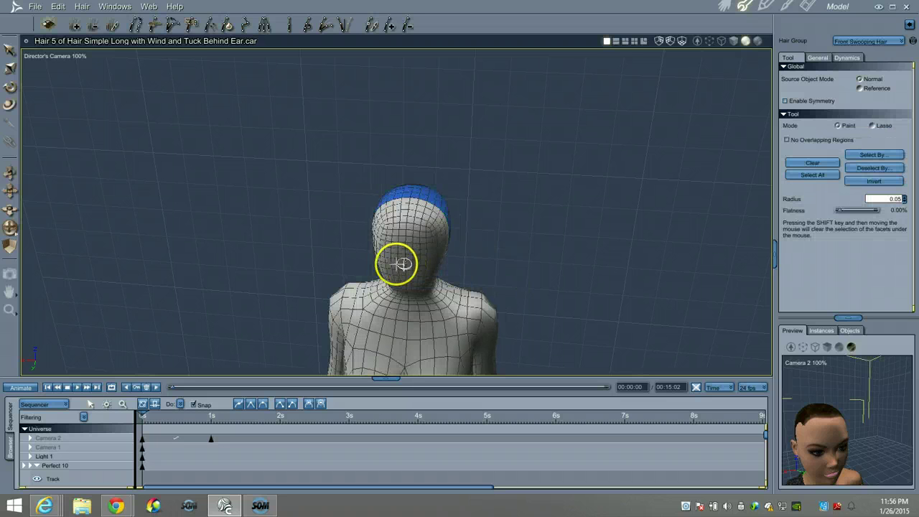
{"action": "left_click_drag", "start_coordinate": [10, 228], "coordinate": [10, 228]}
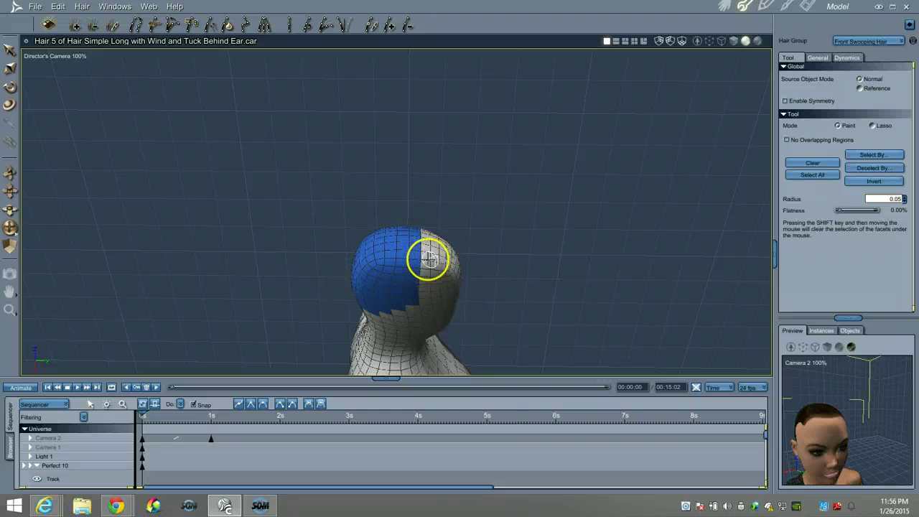
{"action": "left_click_drag", "start_coordinate": [13, 231], "coordinate": [22, 230]}
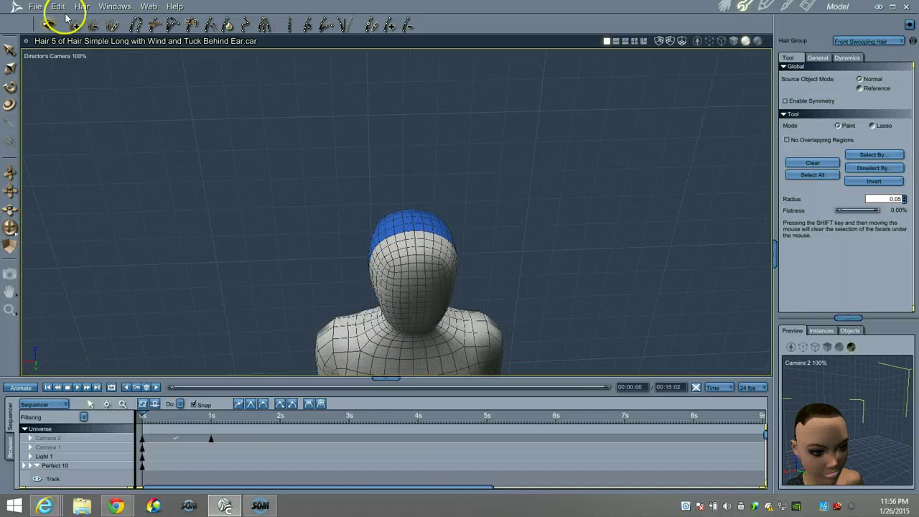
Paint the Front Swooping Hair growth region over the front and crown of the scalp, clearing excess facets toward the back.
{"action": "left_click", "coordinate": [47, 26]}
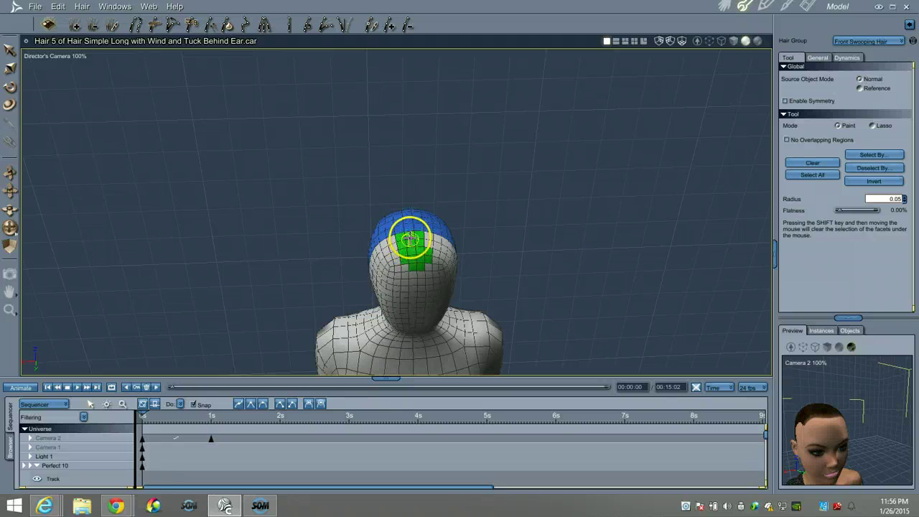
{"action": "mouse_move", "coordinate": [409, 228]}
{"action": "left_mouse_down"}
{"action": "mouse_move", "coordinate": [404, 213]}
{"action": "mouse_move", "coordinate": [421, 235]}
{"action": "mouse_move", "coordinate": [429, 222]}
{"action": "mouse_move", "coordinate": [436, 248]}
{"action": "left_mouse_up"}
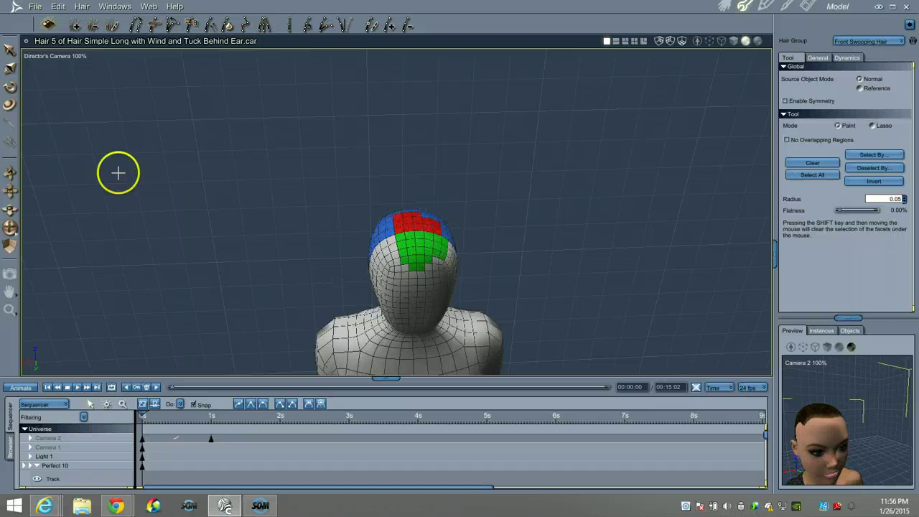
{"action": "left_click_drag", "start_coordinate": [10, 226], "coordinate": [10, 227]}
{"action": "mouse_move", "coordinate": [429, 275]}
{"action": "left_mouse_down"}
{"action": "mouse_move", "coordinate": [397, 276]}
{"action": "mouse_move", "coordinate": [418, 251]}
{"action": "mouse_move", "coordinate": [394, 273]}
{"action": "left_mouse_up"}
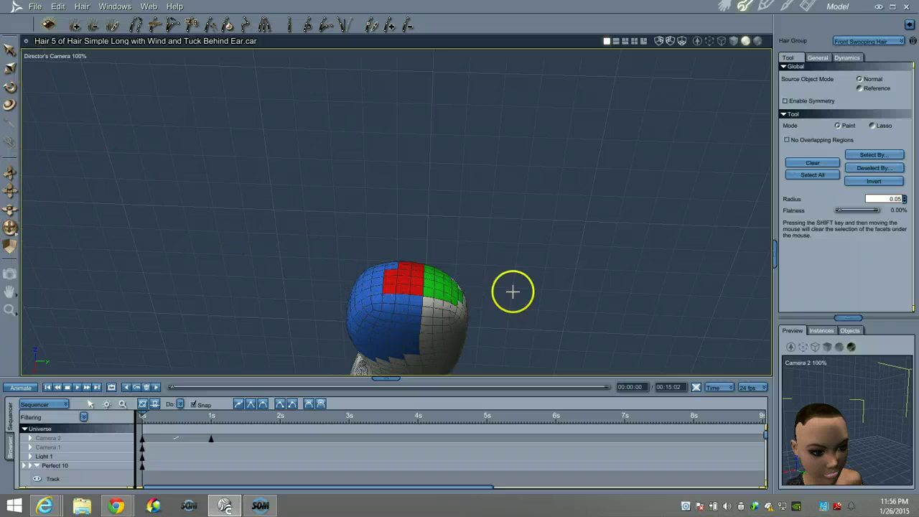
{"action": "left_click_drag", "start_coordinate": [402, 291], "coordinate": [393, 292]}
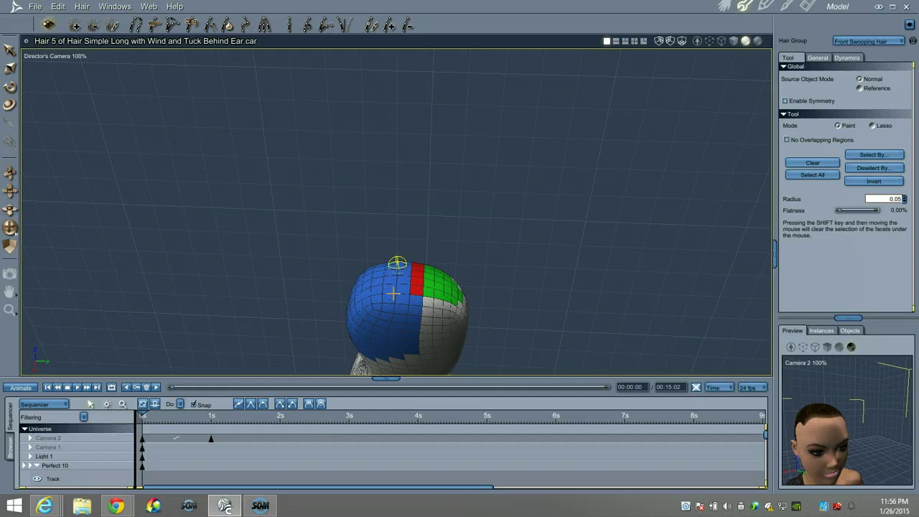
{"action": "left_click_drag", "start_coordinate": [10, 227], "coordinate": [10, 227]}
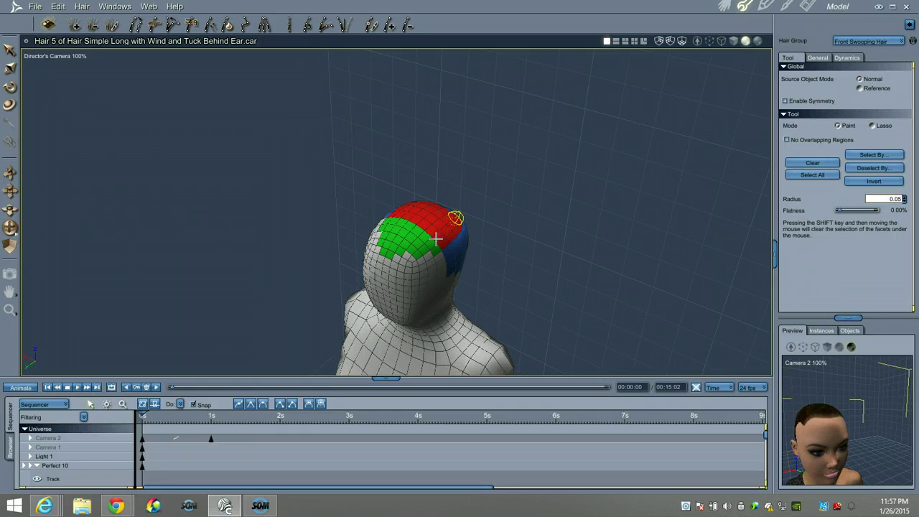
Extend the Front Swooping Hair region outward along both sides of the front hairline.
{"action": "mouse_move", "coordinate": [418, 244]}
{"action": "left_mouse_down"}
{"action": "mouse_move", "coordinate": [427, 246]}
{"action": "mouse_move", "coordinate": [416, 251]}
{"action": "left_mouse_up"}
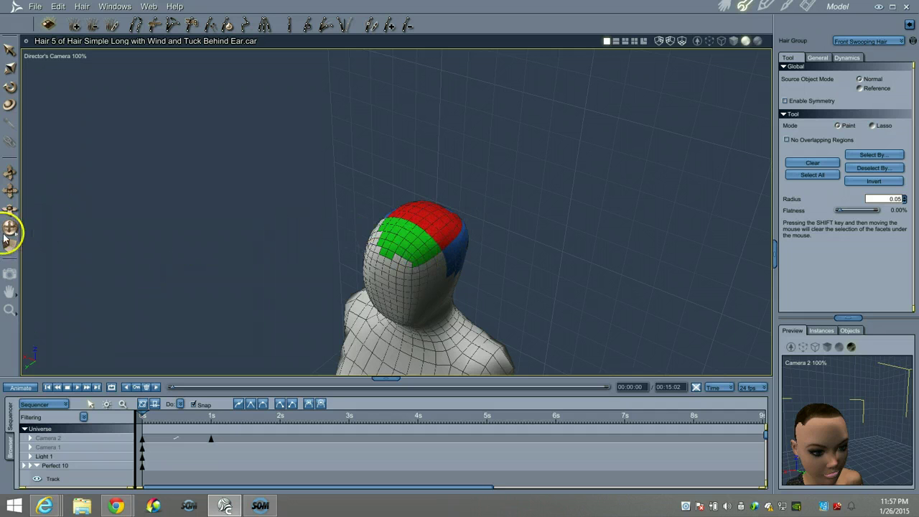
{"action": "left_click_drag", "start_coordinate": [10, 228], "coordinate": [88, 220]}
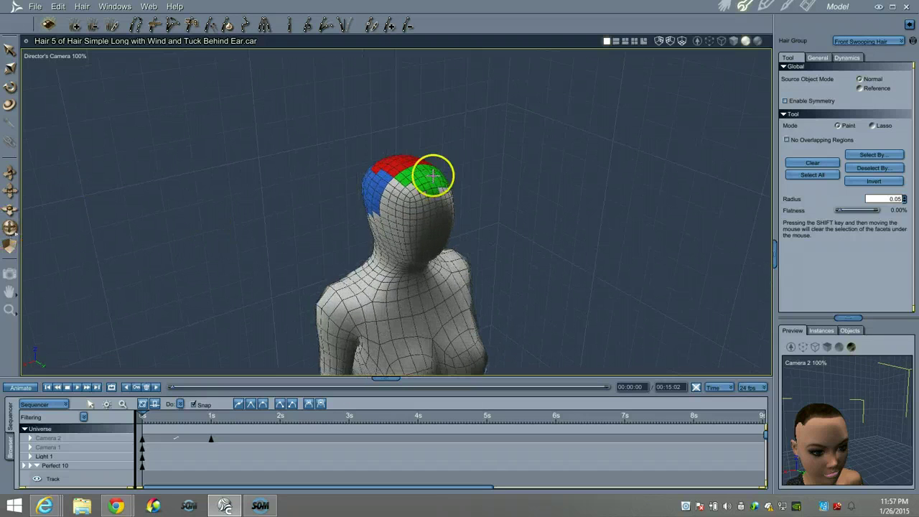
{"action": "left_click_drag", "start_coordinate": [410, 187], "coordinate": [399, 182]}
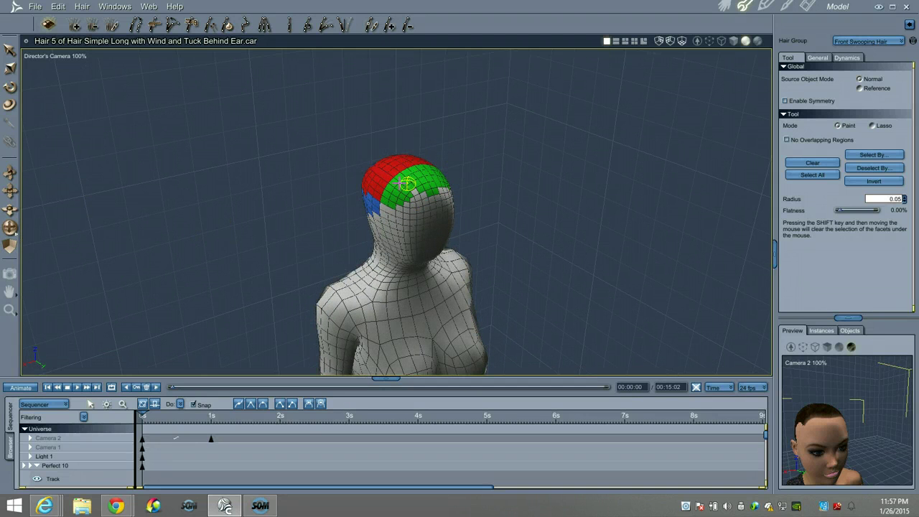
{"action": "left_click_drag", "start_coordinate": [10, 228], "coordinate": [21, 223]}
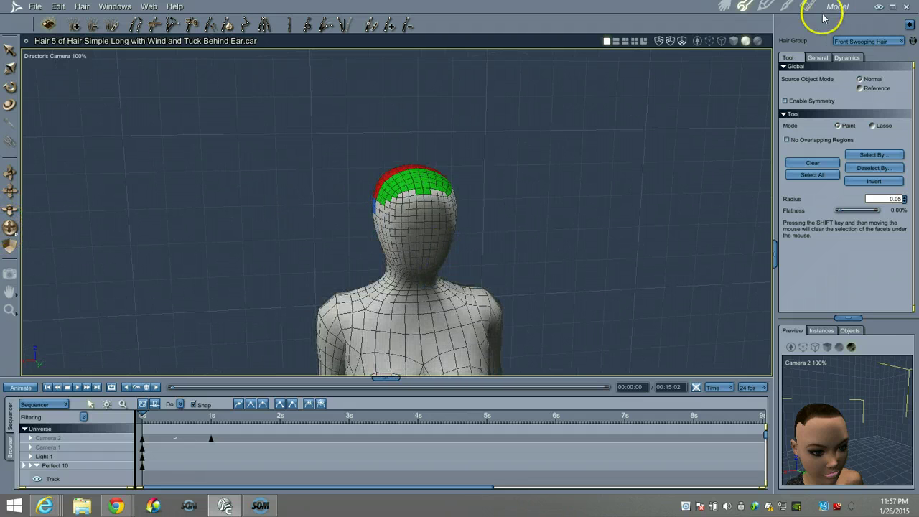
Examine the new front hair on the figure in the assembled scene and return to hair modelling.
{"action": "left_click", "coordinate": [724, 8]}
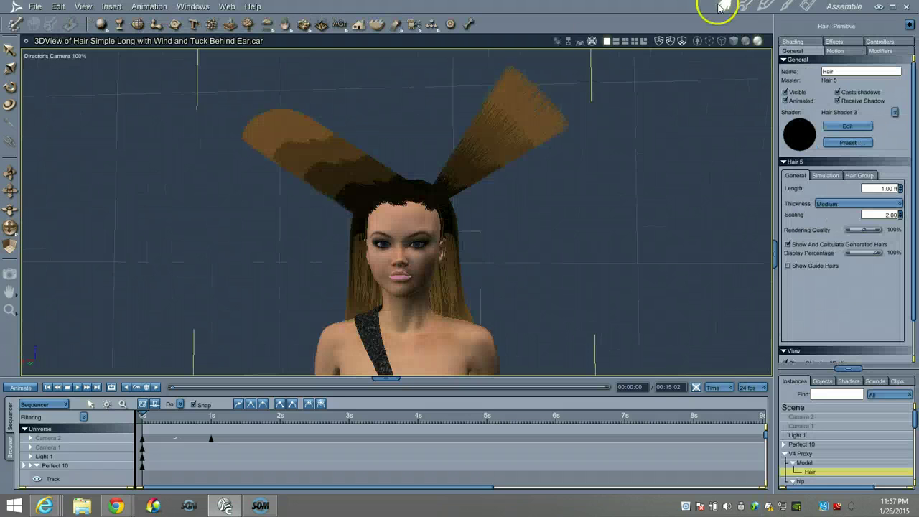
{"action": "left_click_drag", "start_coordinate": [10, 228], "coordinate": [580, 230]}
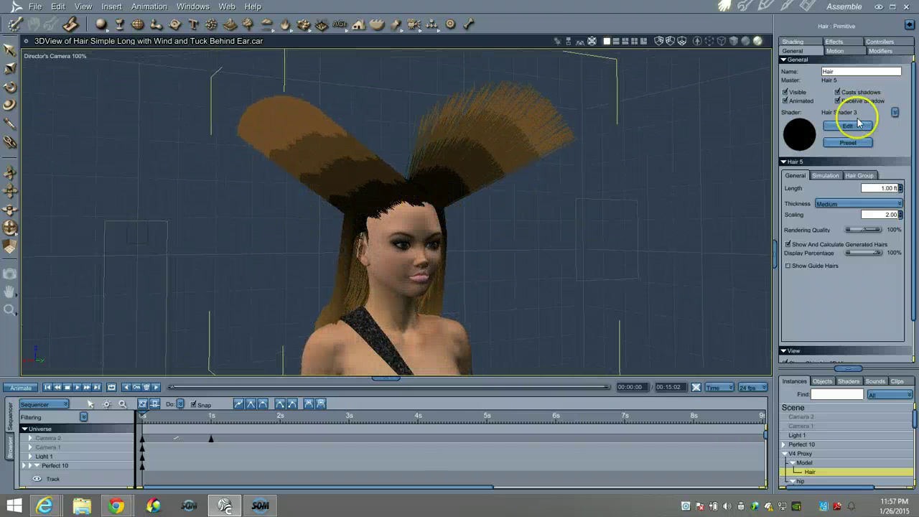
{"action": "left_click", "coordinate": [744, 8]}
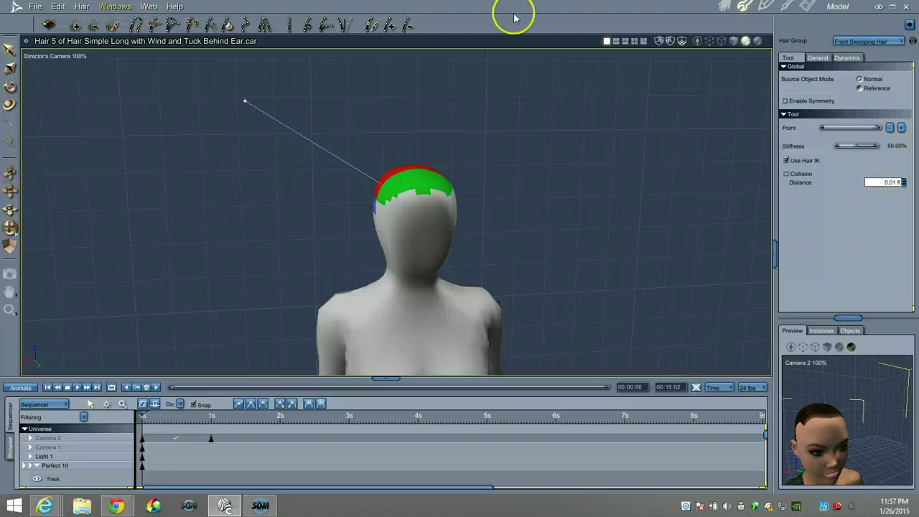
Trim the protruding facets at the forehead hairline and extend the growth region down both temples and over the upper back of the head.
{"action": "left_click", "coordinate": [46, 23]}
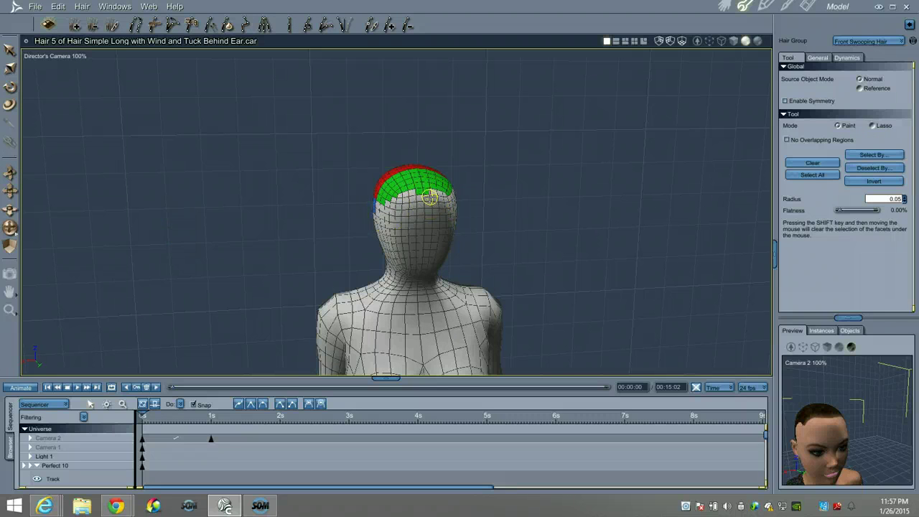
{"action": "left_click_drag", "start_coordinate": [426, 195], "coordinate": [396, 205]}
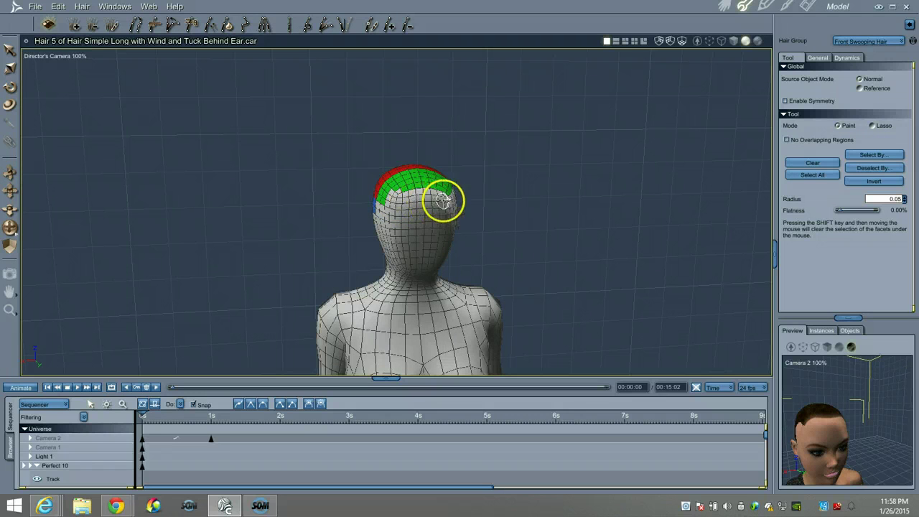
{"action": "left_click_drag", "start_coordinate": [14, 224], "coordinate": [21, 222]}
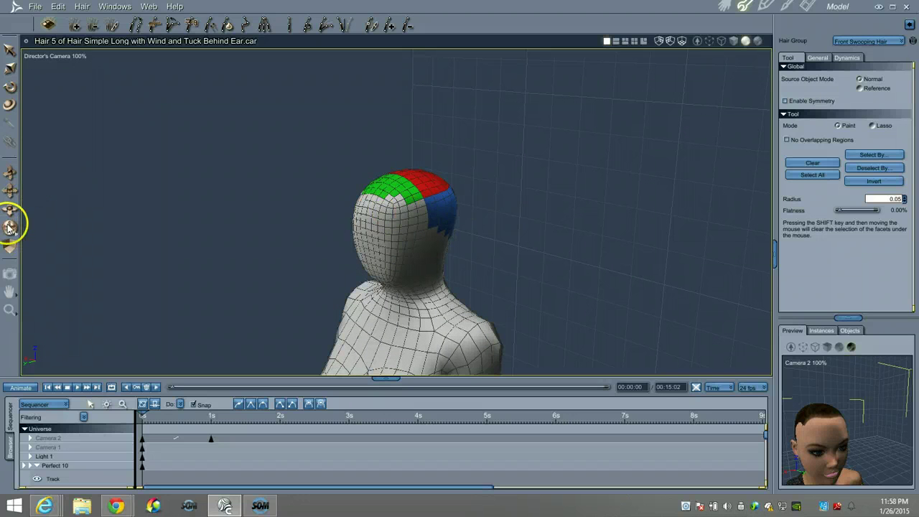
{"action": "left_click_drag", "start_coordinate": [11, 226], "coordinate": [10, 227]}
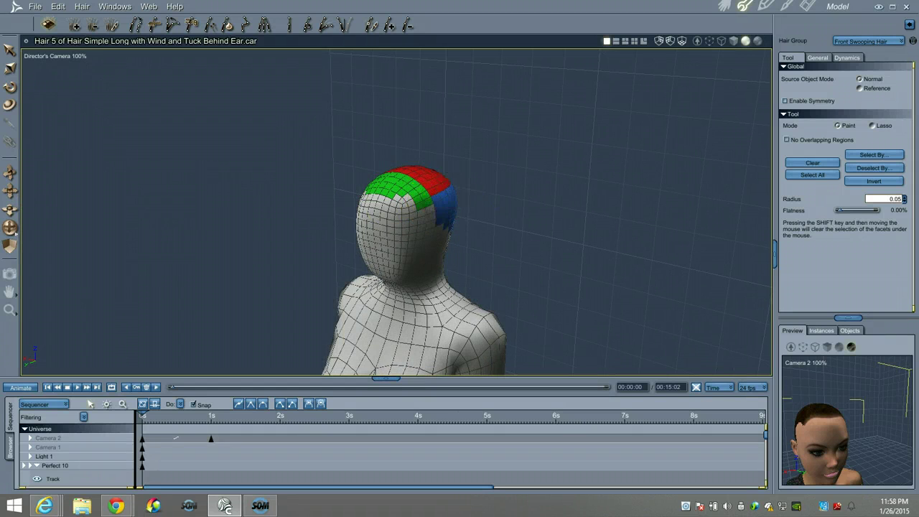
{"action": "left_click_drag", "start_coordinate": [10, 226], "coordinate": [10, 229]}
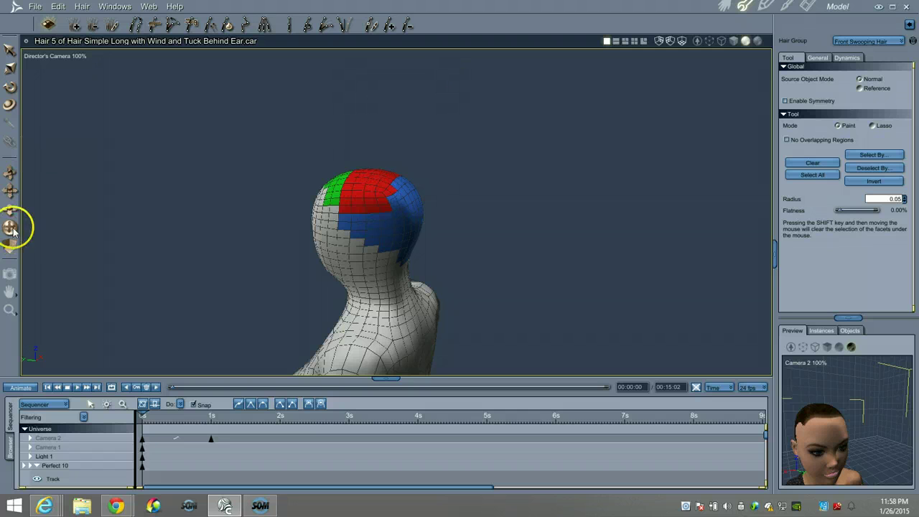
{"action": "left_click_drag", "start_coordinate": [10, 228], "coordinate": [10, 229]}
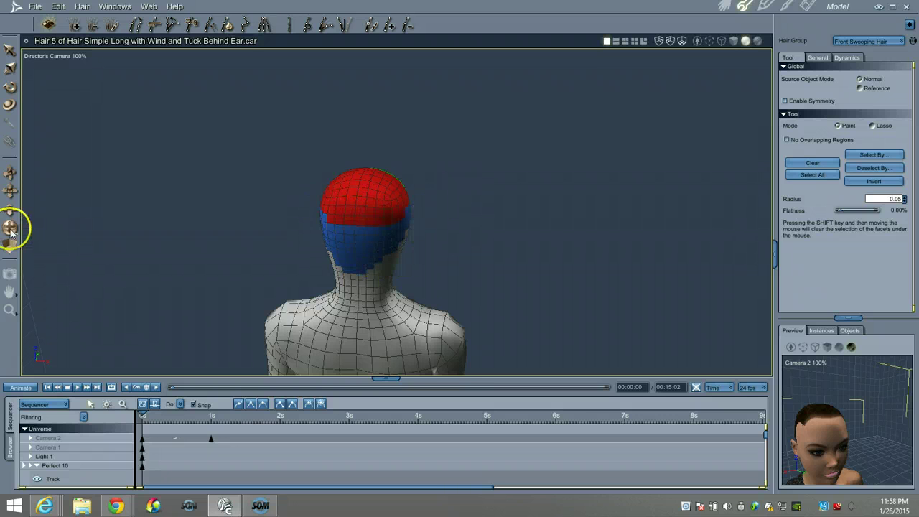
{"action": "left_click_drag", "start_coordinate": [10, 228], "coordinate": [10, 230]}
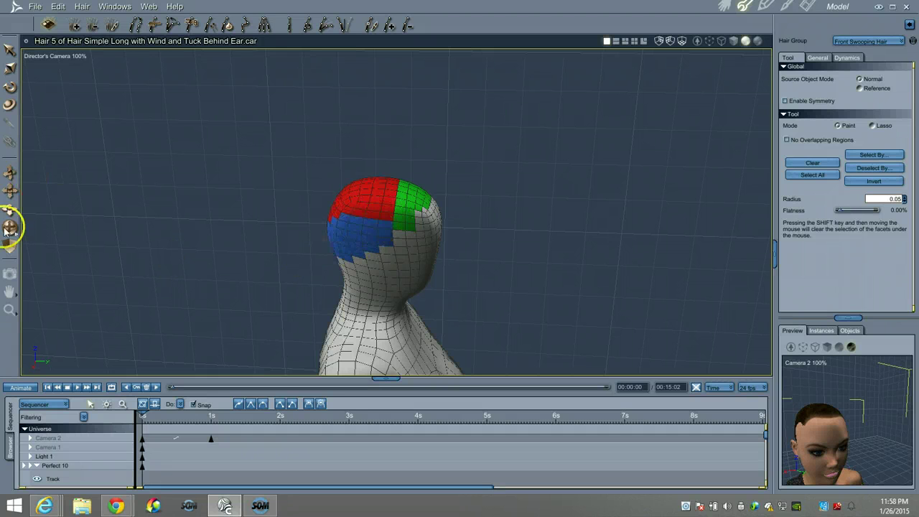
{"action": "left_click_drag", "start_coordinate": [10, 228], "coordinate": [10, 230]}
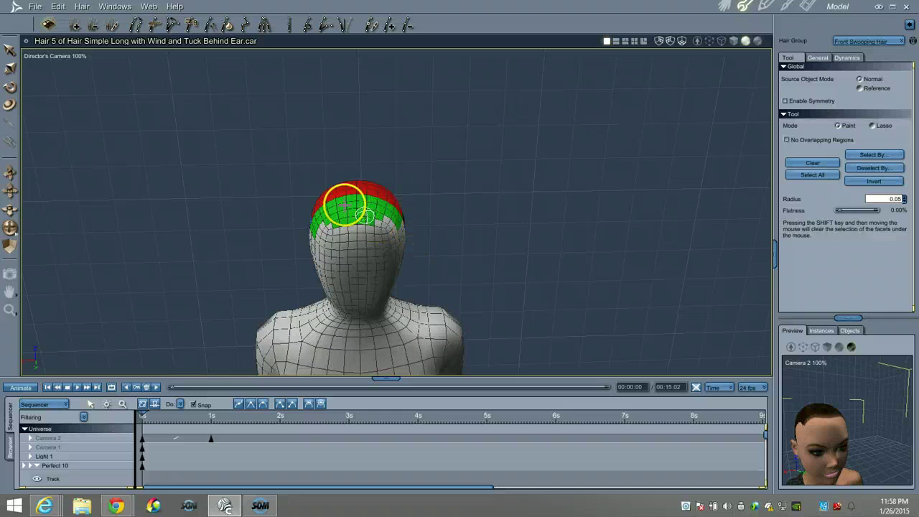
Check the refined hairline from the side and front in the assembled scene, and go back to hair modelling.
{"action": "left_click", "coordinate": [725, 7]}
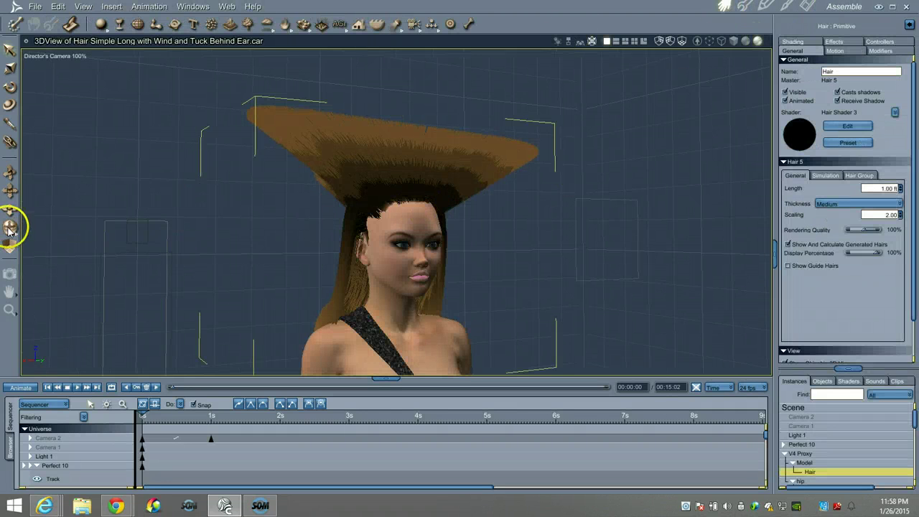
{"action": "left_click_drag", "start_coordinate": [5, 230], "coordinate": [428, 257]}
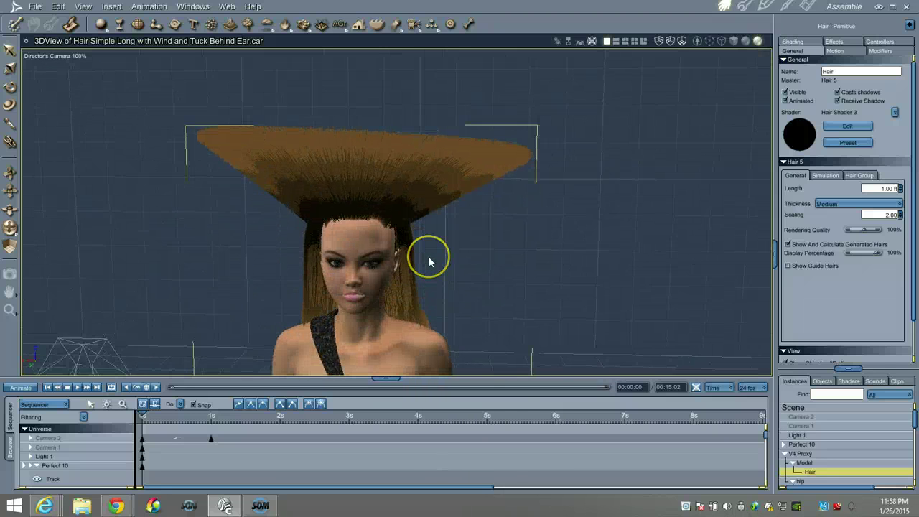
{"action": "left_click", "coordinate": [745, 9]}
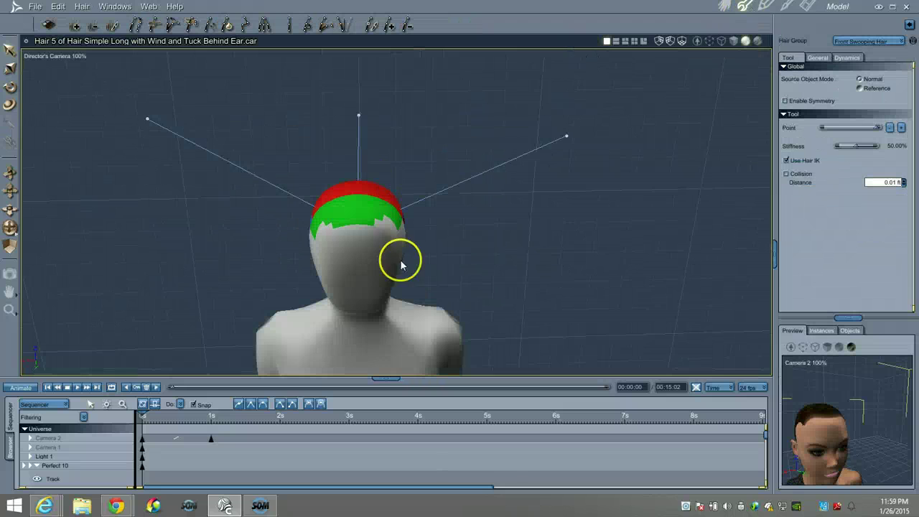
Paint additional guide hairs across the front centre and one side of the Front Swooping Hair region.
{"action": "left_click_drag", "start_coordinate": [14, 224], "coordinate": [13, 230]}
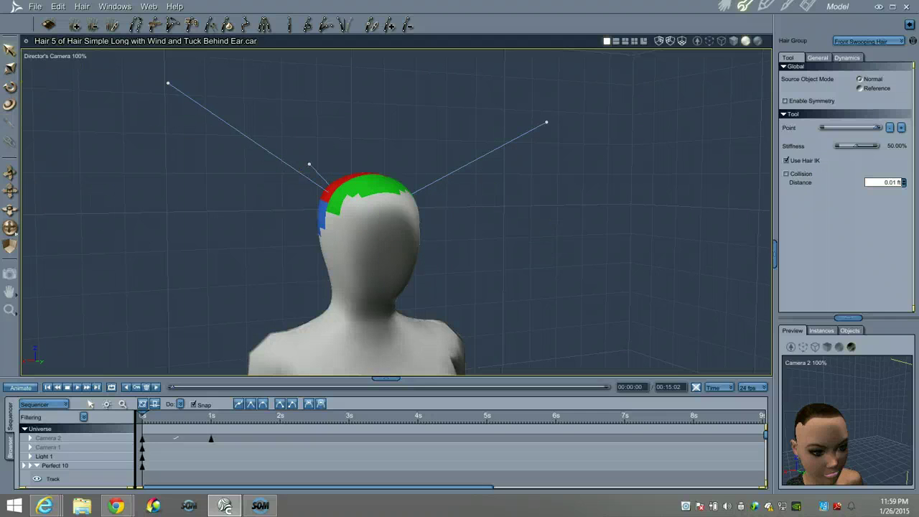
{"action": "left_click_drag", "start_coordinate": [10, 226], "coordinate": [12, 221]}
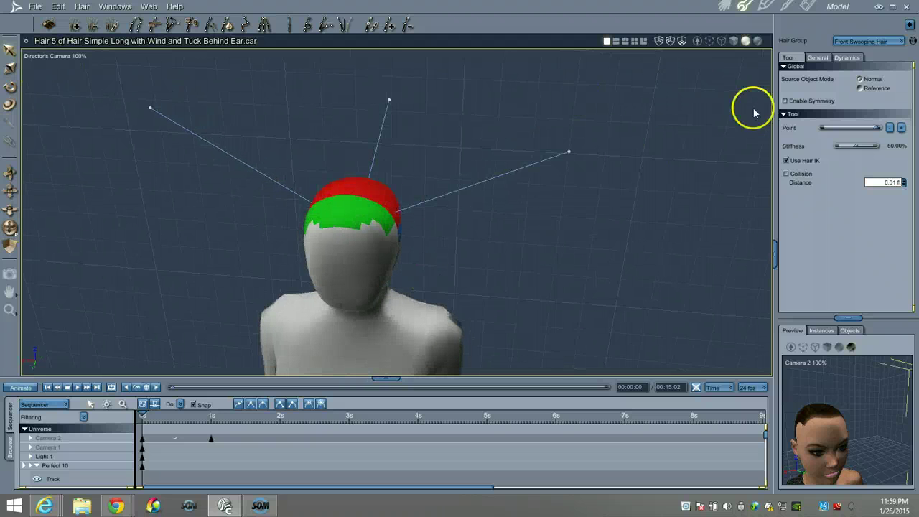
{"action": "left_click", "coordinate": [390, 25]}
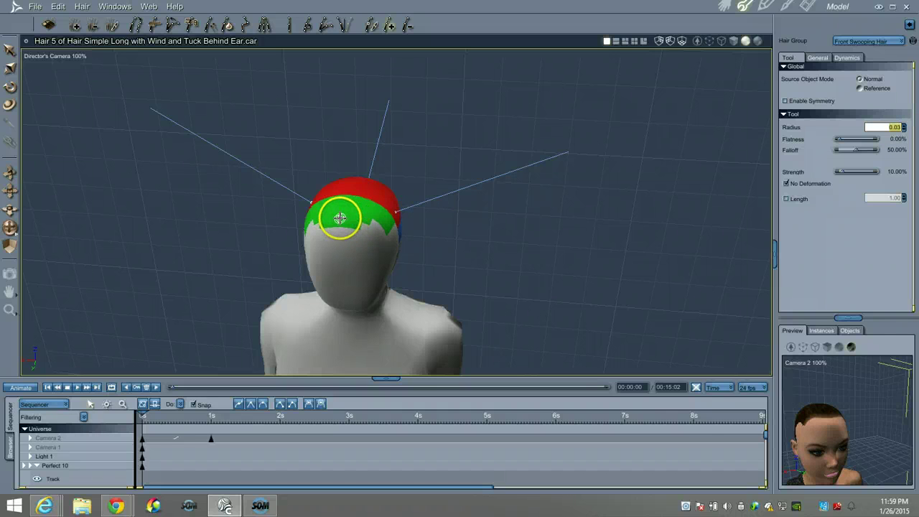
{"action": "left_click_drag", "start_coordinate": [352, 215], "coordinate": [373, 217]}
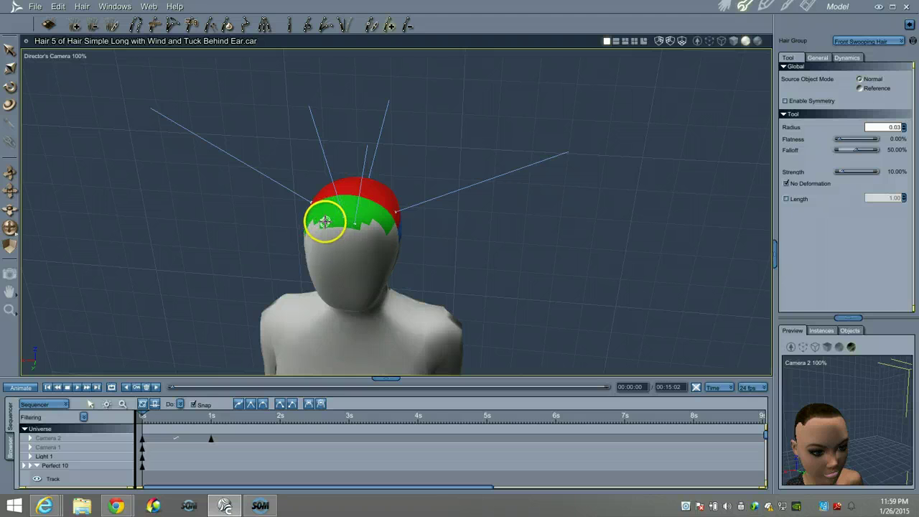
{"action": "left_click_drag", "start_coordinate": [12, 221], "coordinate": [10, 227]}
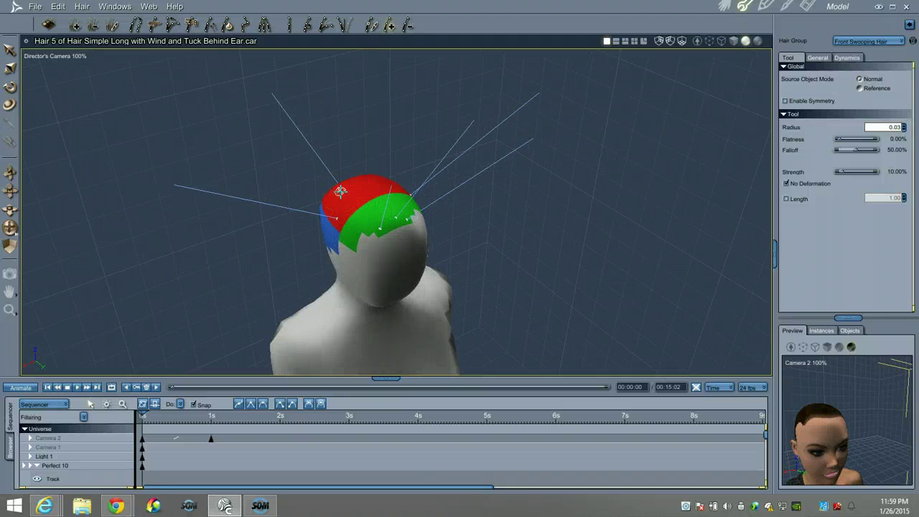
{"action": "left_click", "coordinate": [324, 193]}
{"action": "mouse_move", "coordinate": [319, 193]}
{"action": "left_mouse_down"}
{"action": "mouse_move", "coordinate": [410, 199]}
{"action": "mouse_move", "coordinate": [378, 219]}
{"action": "left_mouse_up"}
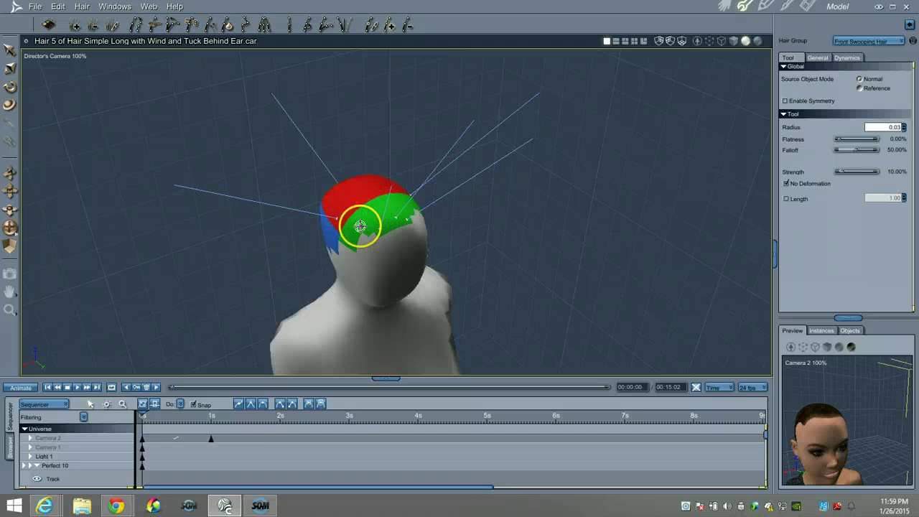
{"action": "mouse_move", "coordinate": [366, 226]}
{"action": "left_mouse_down"}
{"action": "mouse_move", "coordinate": [421, 215]}
{"action": "mouse_move", "coordinate": [381, 205]}
{"action": "mouse_move", "coordinate": [412, 191]}
{"action": "mouse_move", "coordinate": [365, 211]}
{"action": "mouse_move", "coordinate": [333, 242]}
{"action": "mouse_move", "coordinate": [358, 223]}
{"action": "mouse_move", "coordinate": [342, 242]}
{"action": "mouse_move", "coordinate": [349, 225]}
{"action": "mouse_move", "coordinate": [451, 230]}
{"action": "mouse_move", "coordinate": [352, 252]}
{"action": "mouse_move", "coordinate": [353, 244]}
{"action": "left_mouse_up"}
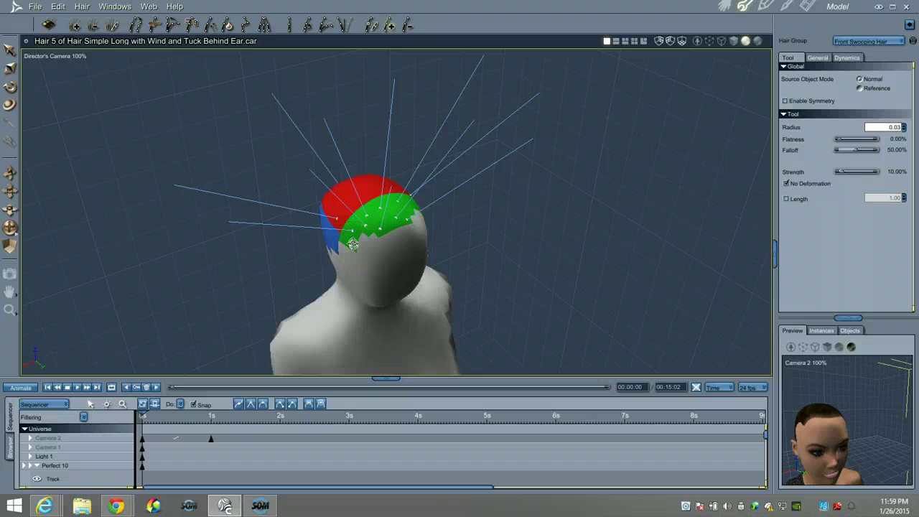